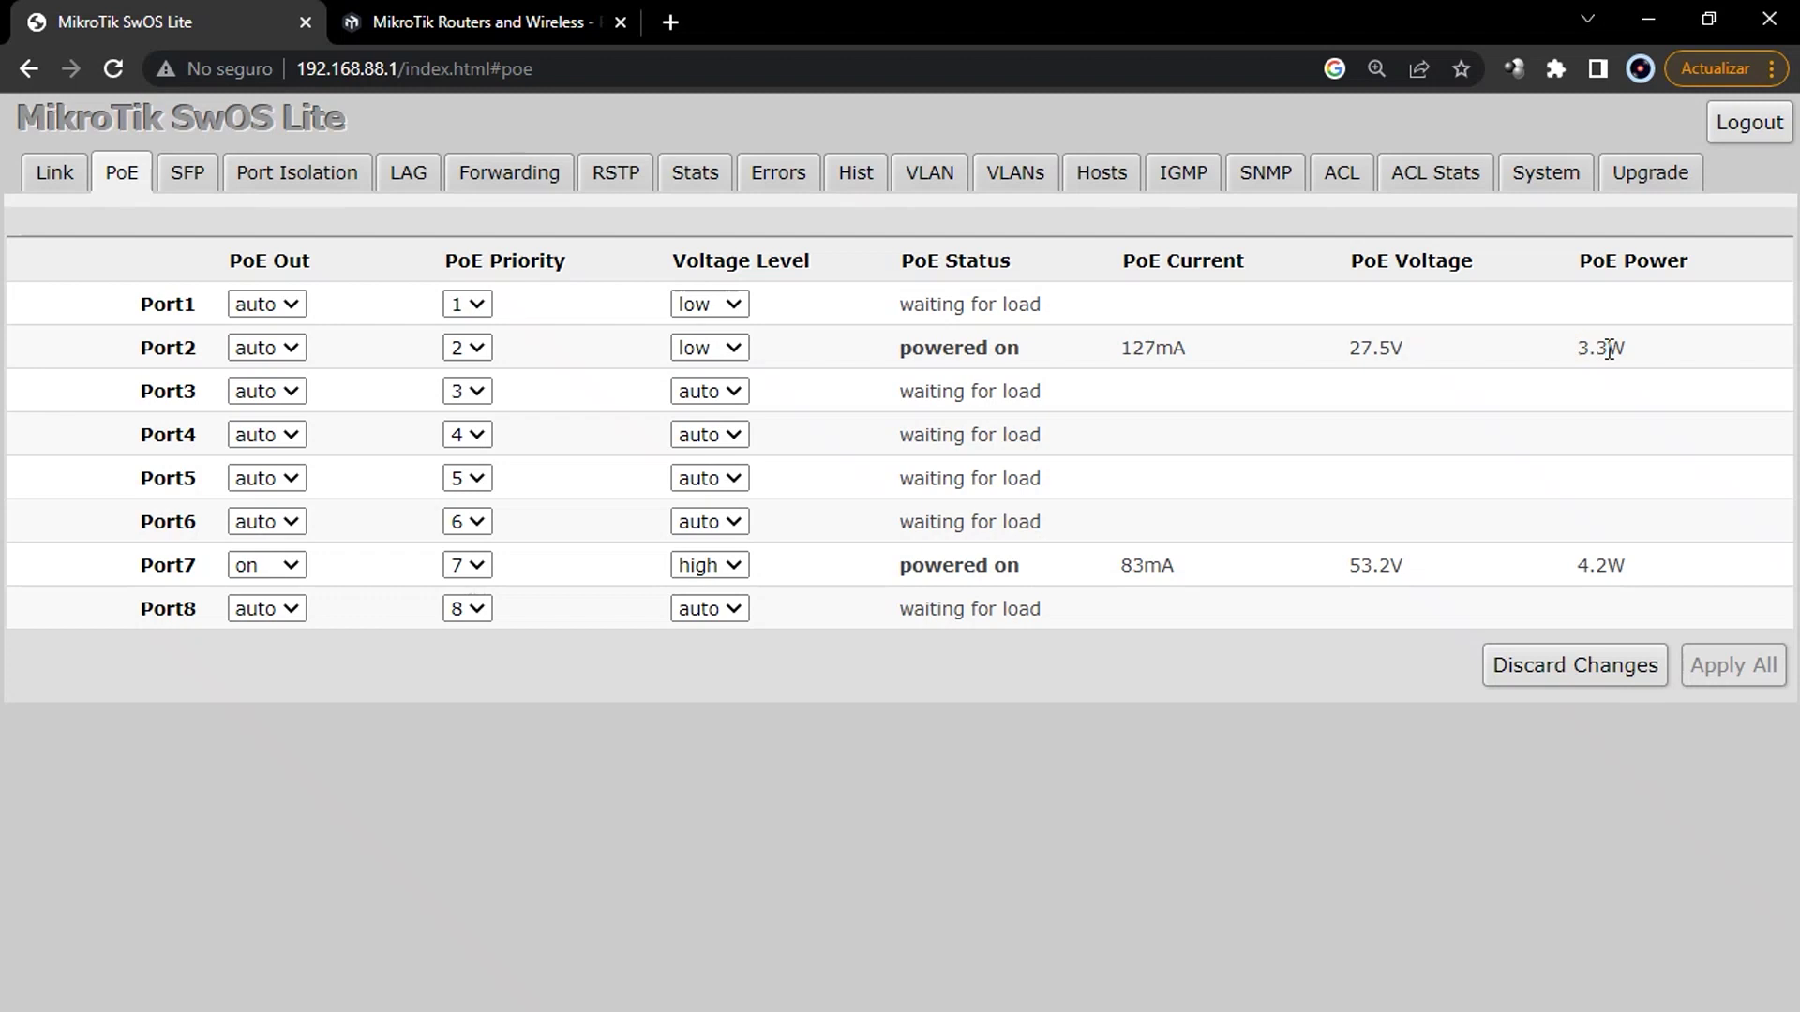
- Examine Port2's PoE power reading and the voltage level options available for Port2 and Port7
{"action": "left_click_drag", "start_coordinate": [1578, 347], "coordinate": [1614, 348]}
{"action": "left_click_drag", "start_coordinate": [1578, 348], "coordinate": [1609, 351]}
{"action": "left_click_drag", "start_coordinate": [1581, 352], "coordinate": [1612, 349]}
{"action": "left_click", "coordinate": [730, 347]}
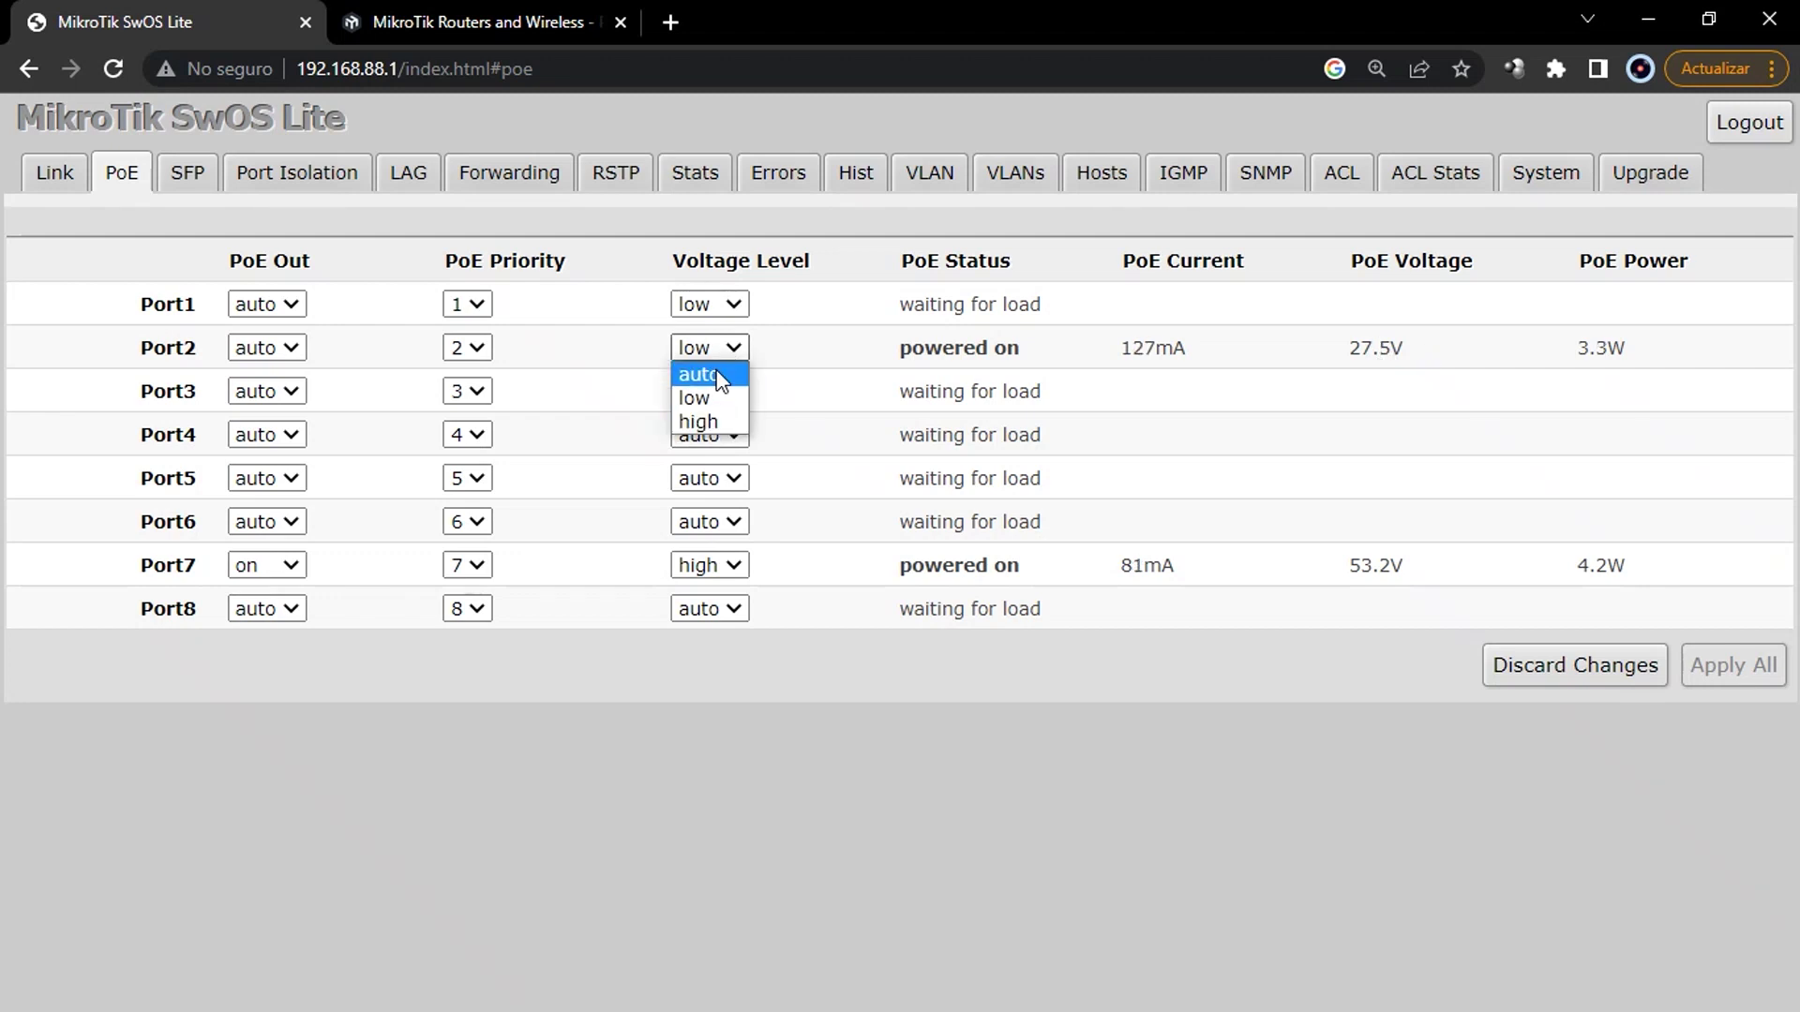
{"action": "left_click", "coordinate": [712, 396]}
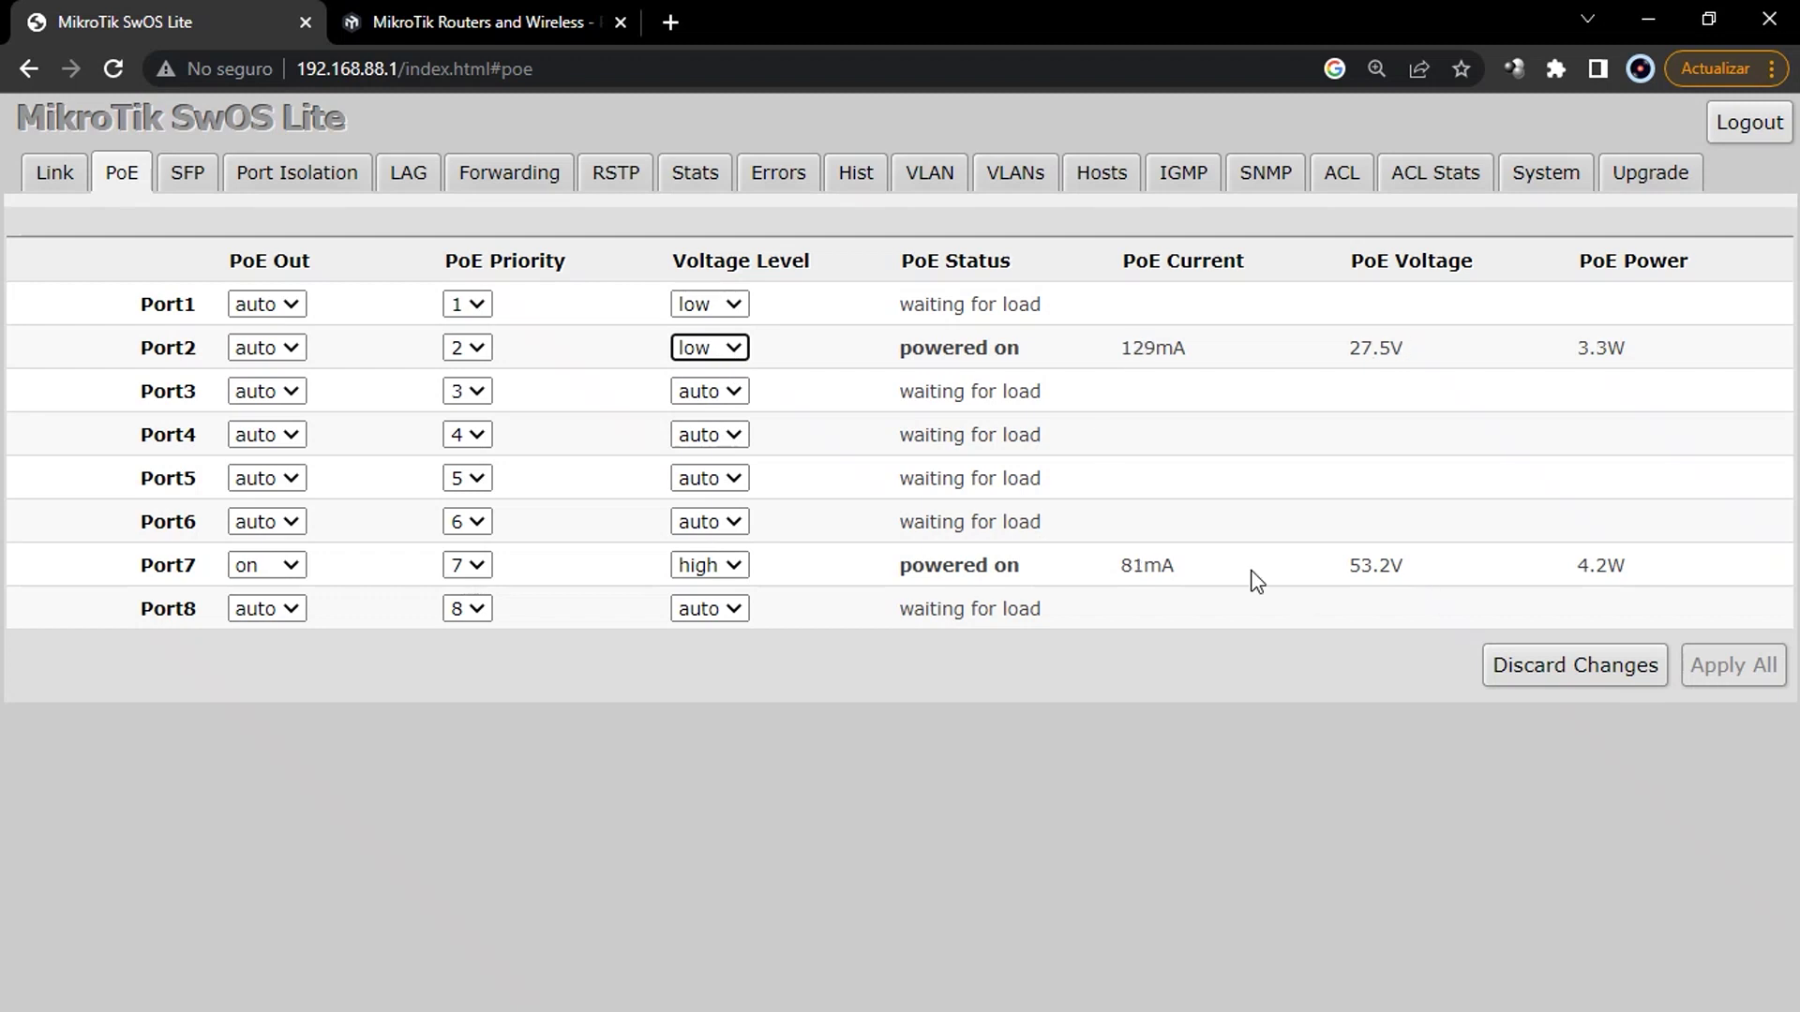
{"action": "left_click", "coordinate": [732, 571]}
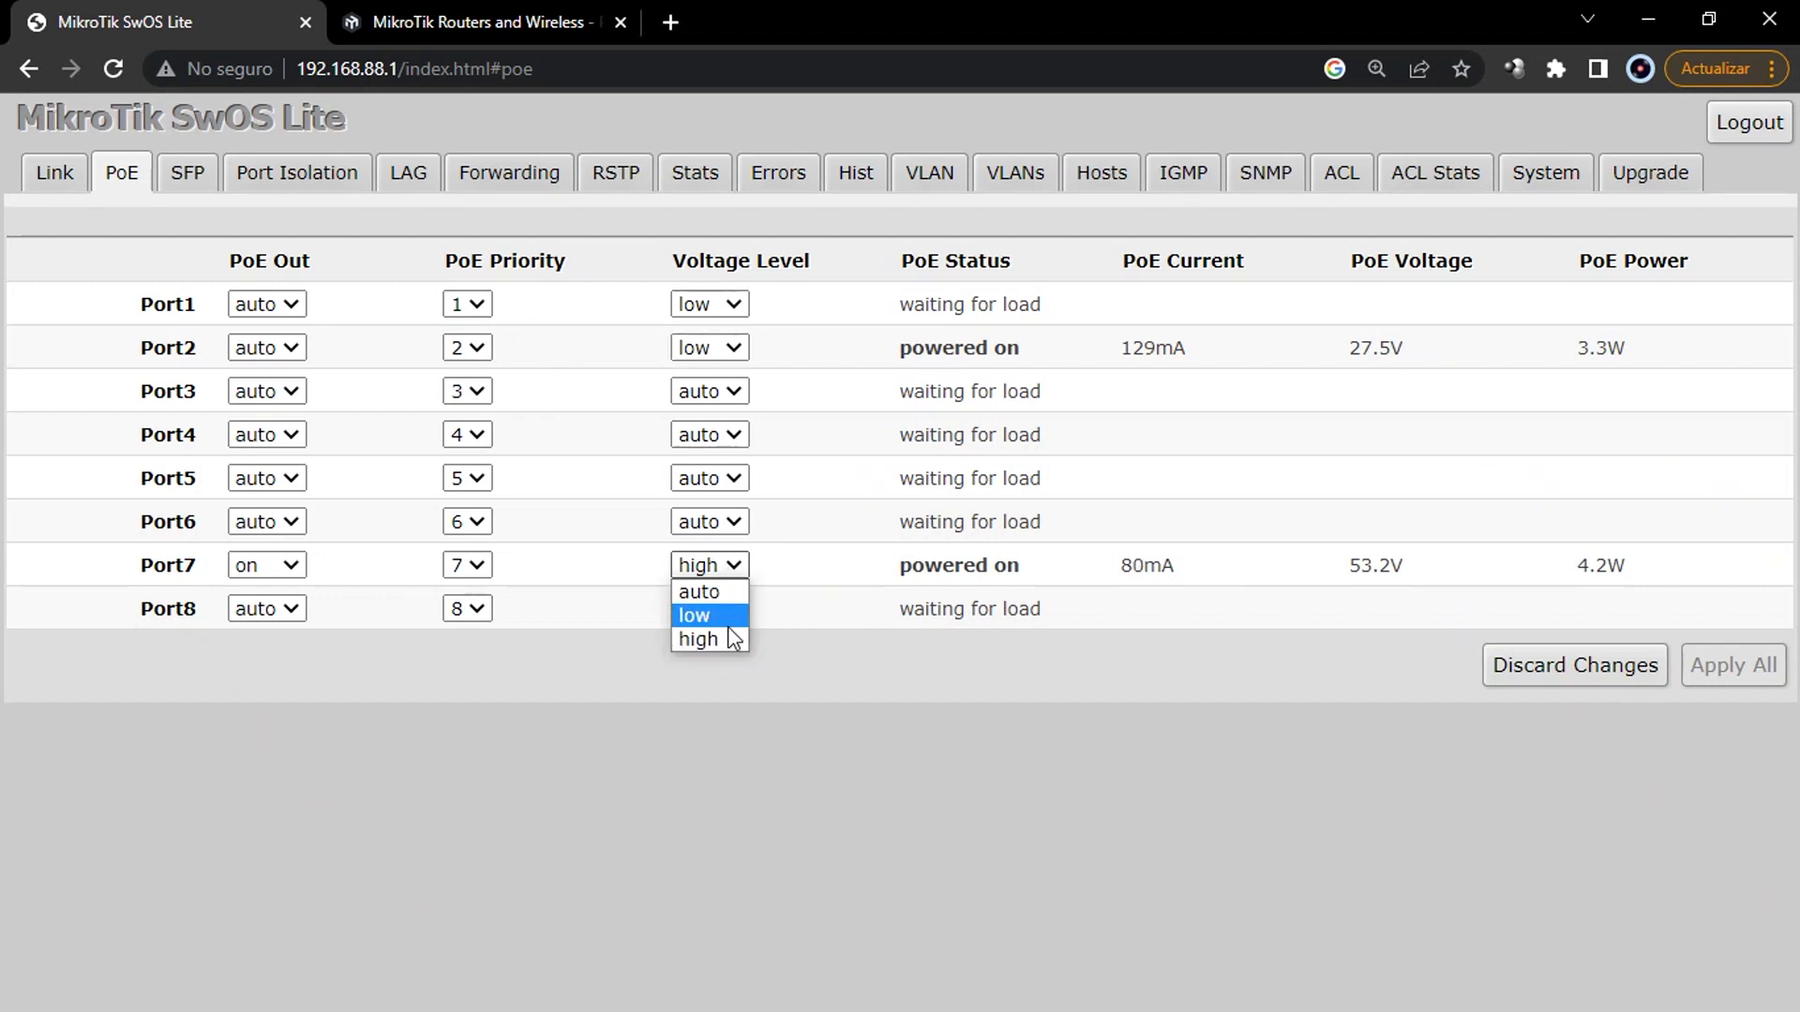
{"action": "left_click", "coordinate": [744, 565]}
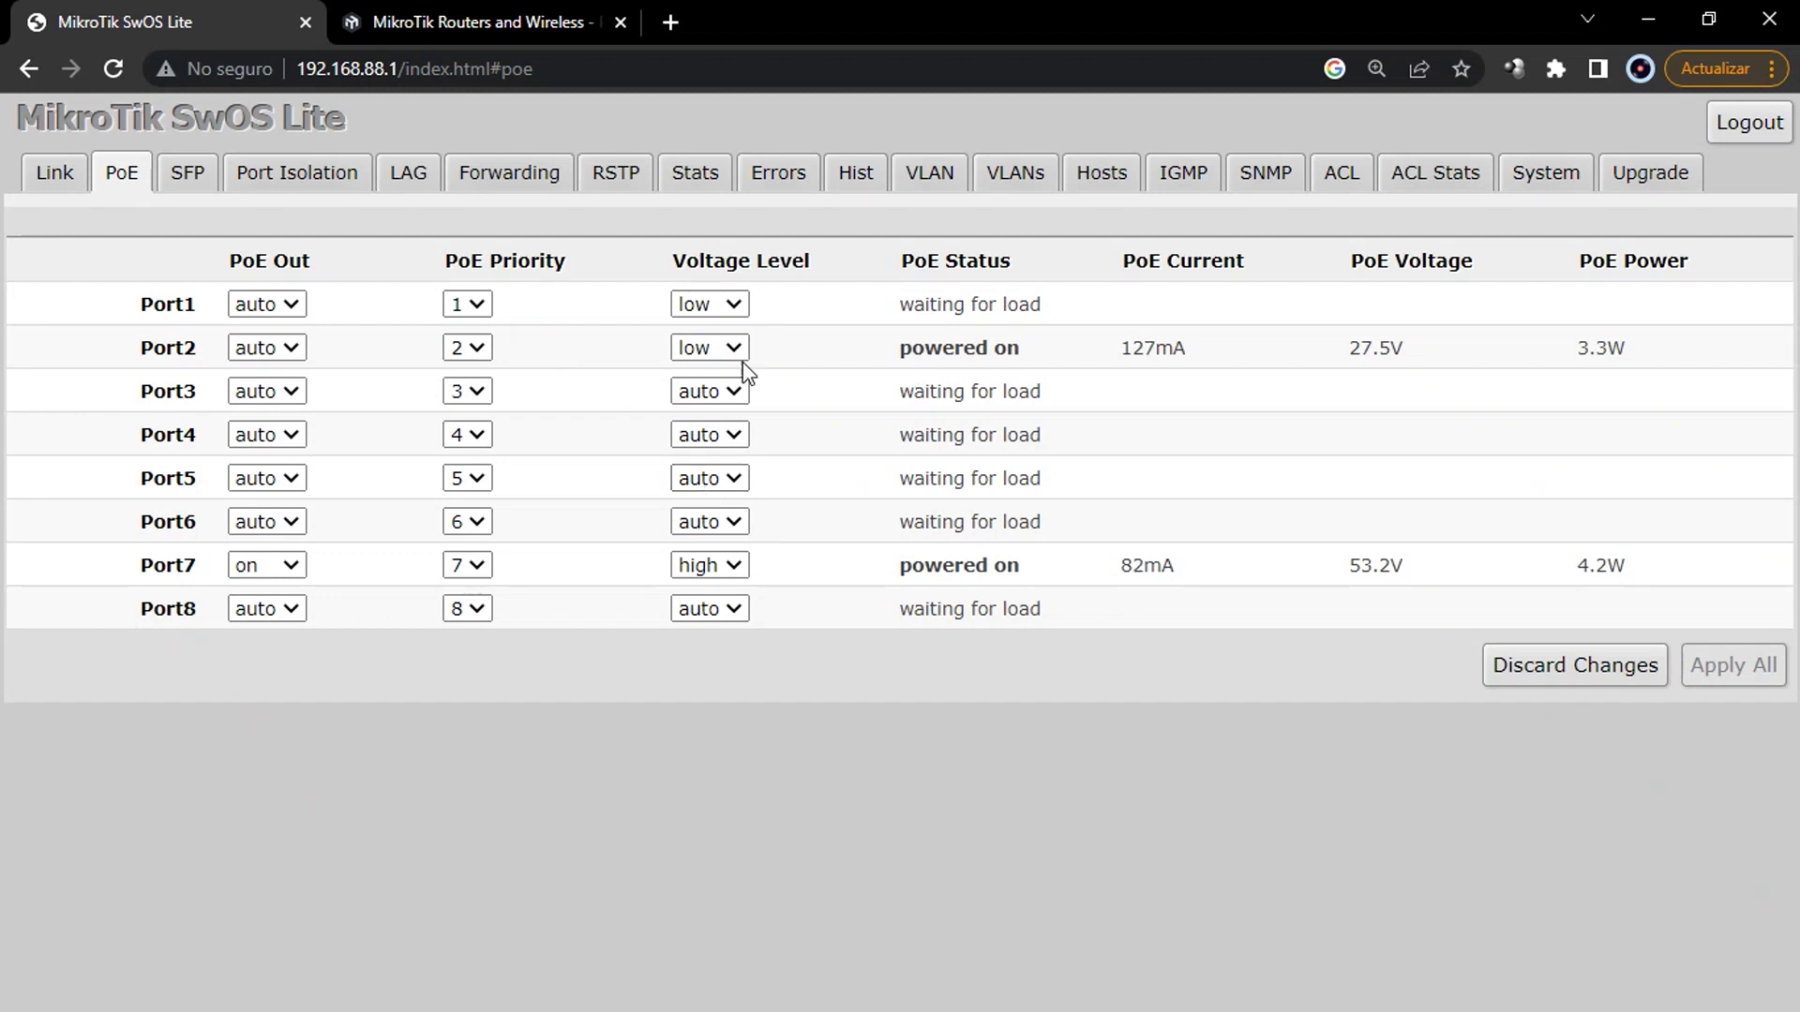
{"action": "left_click", "coordinate": [713, 353]}
{"action": "left_click", "coordinate": [712, 398]}
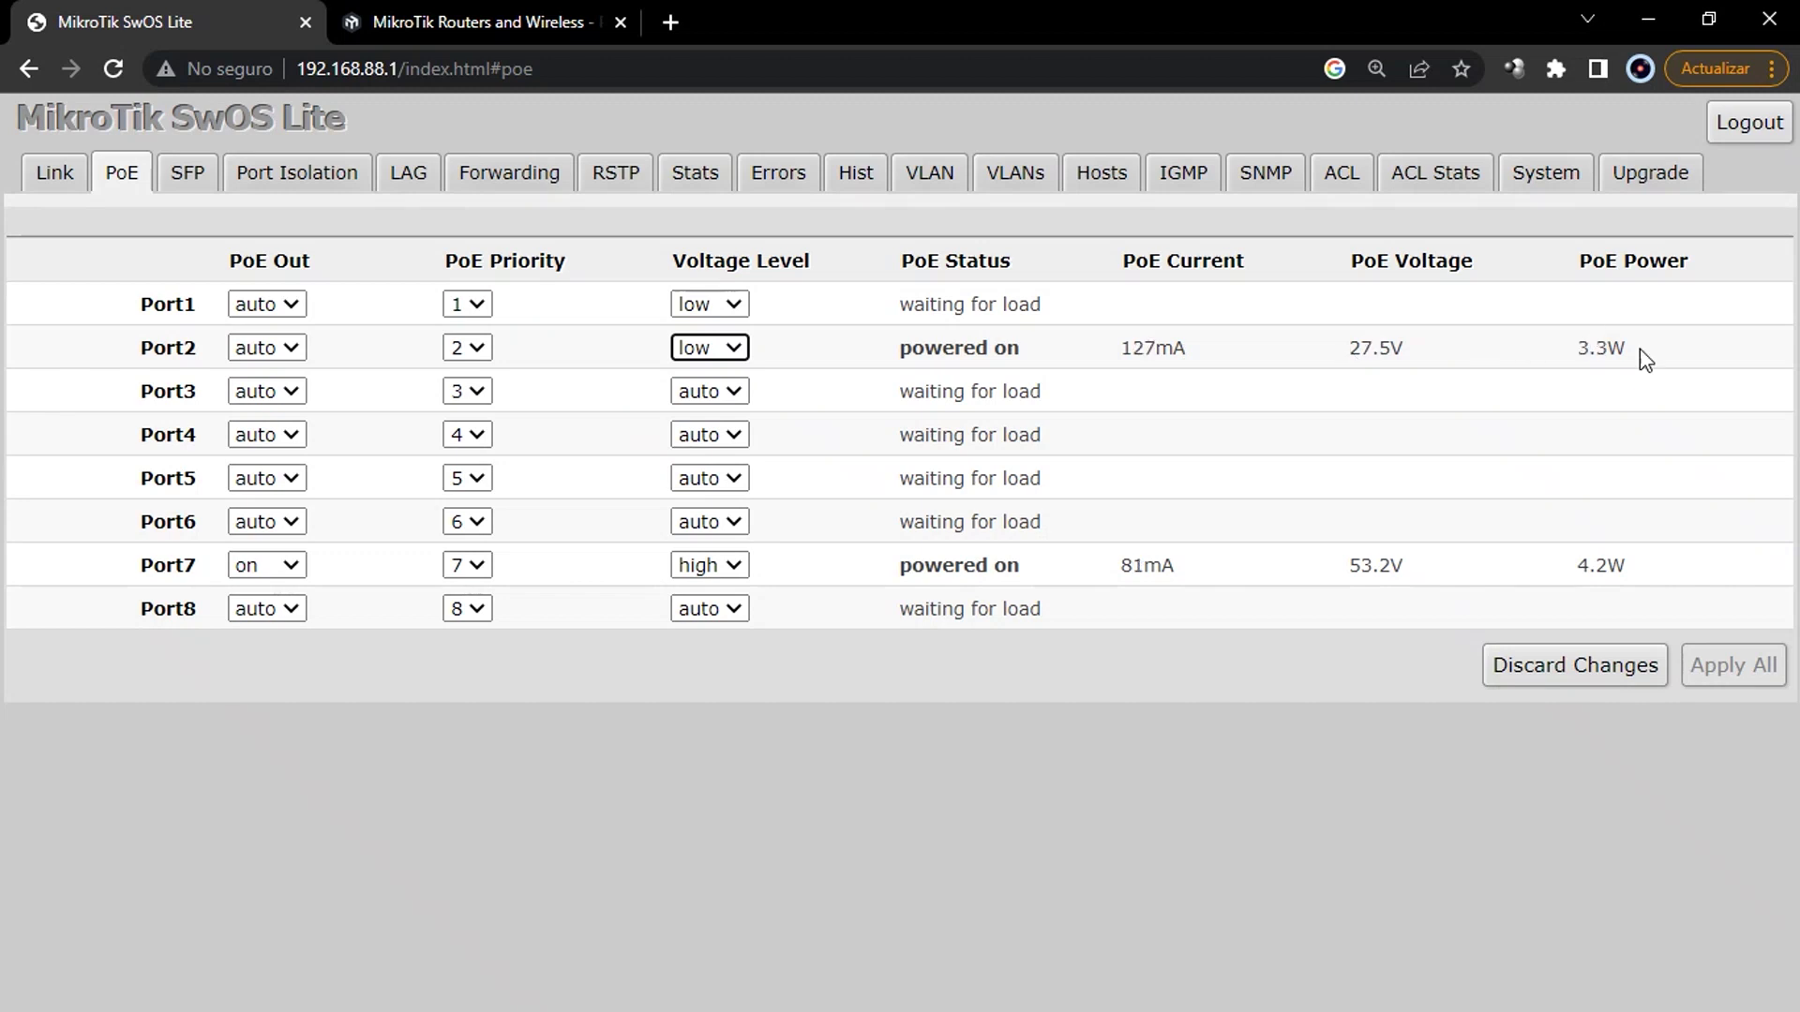
{"action": "double_click", "coordinate": [1585, 348]}
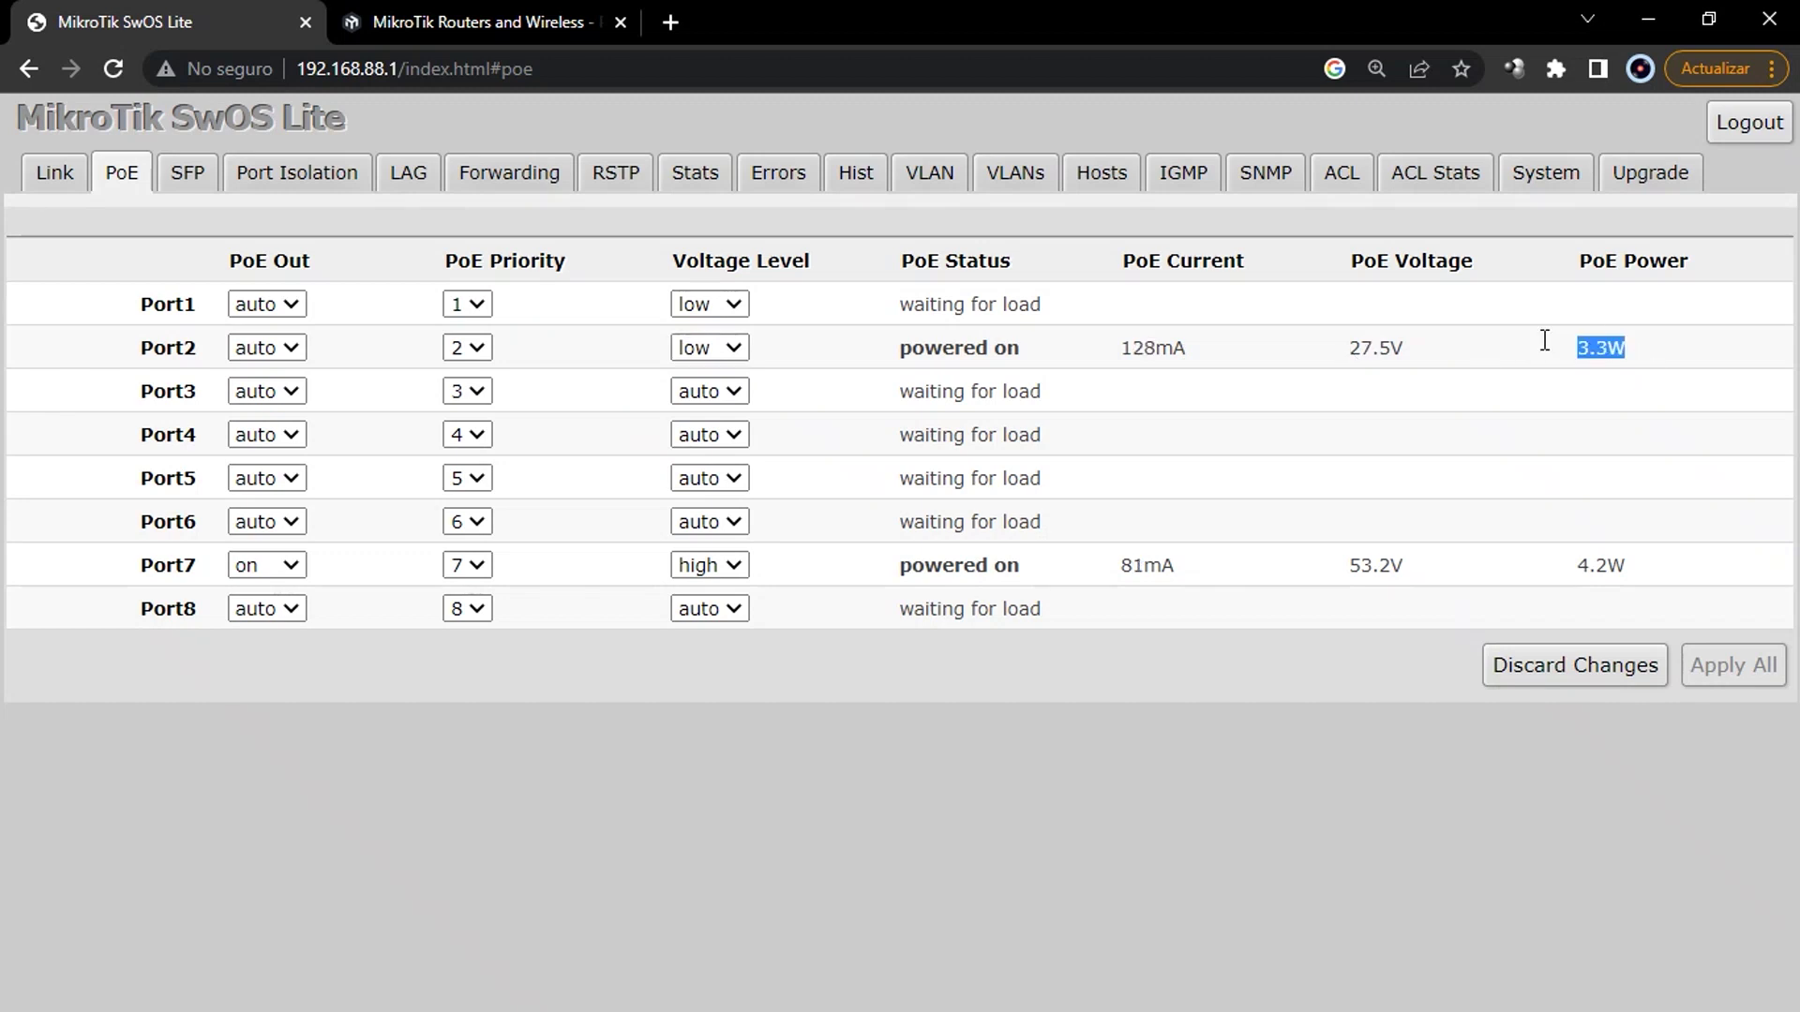
- Rename Port2 as NBE-5AC in the switch's link settings
{"action": "left_click", "coordinate": [32, 168]}
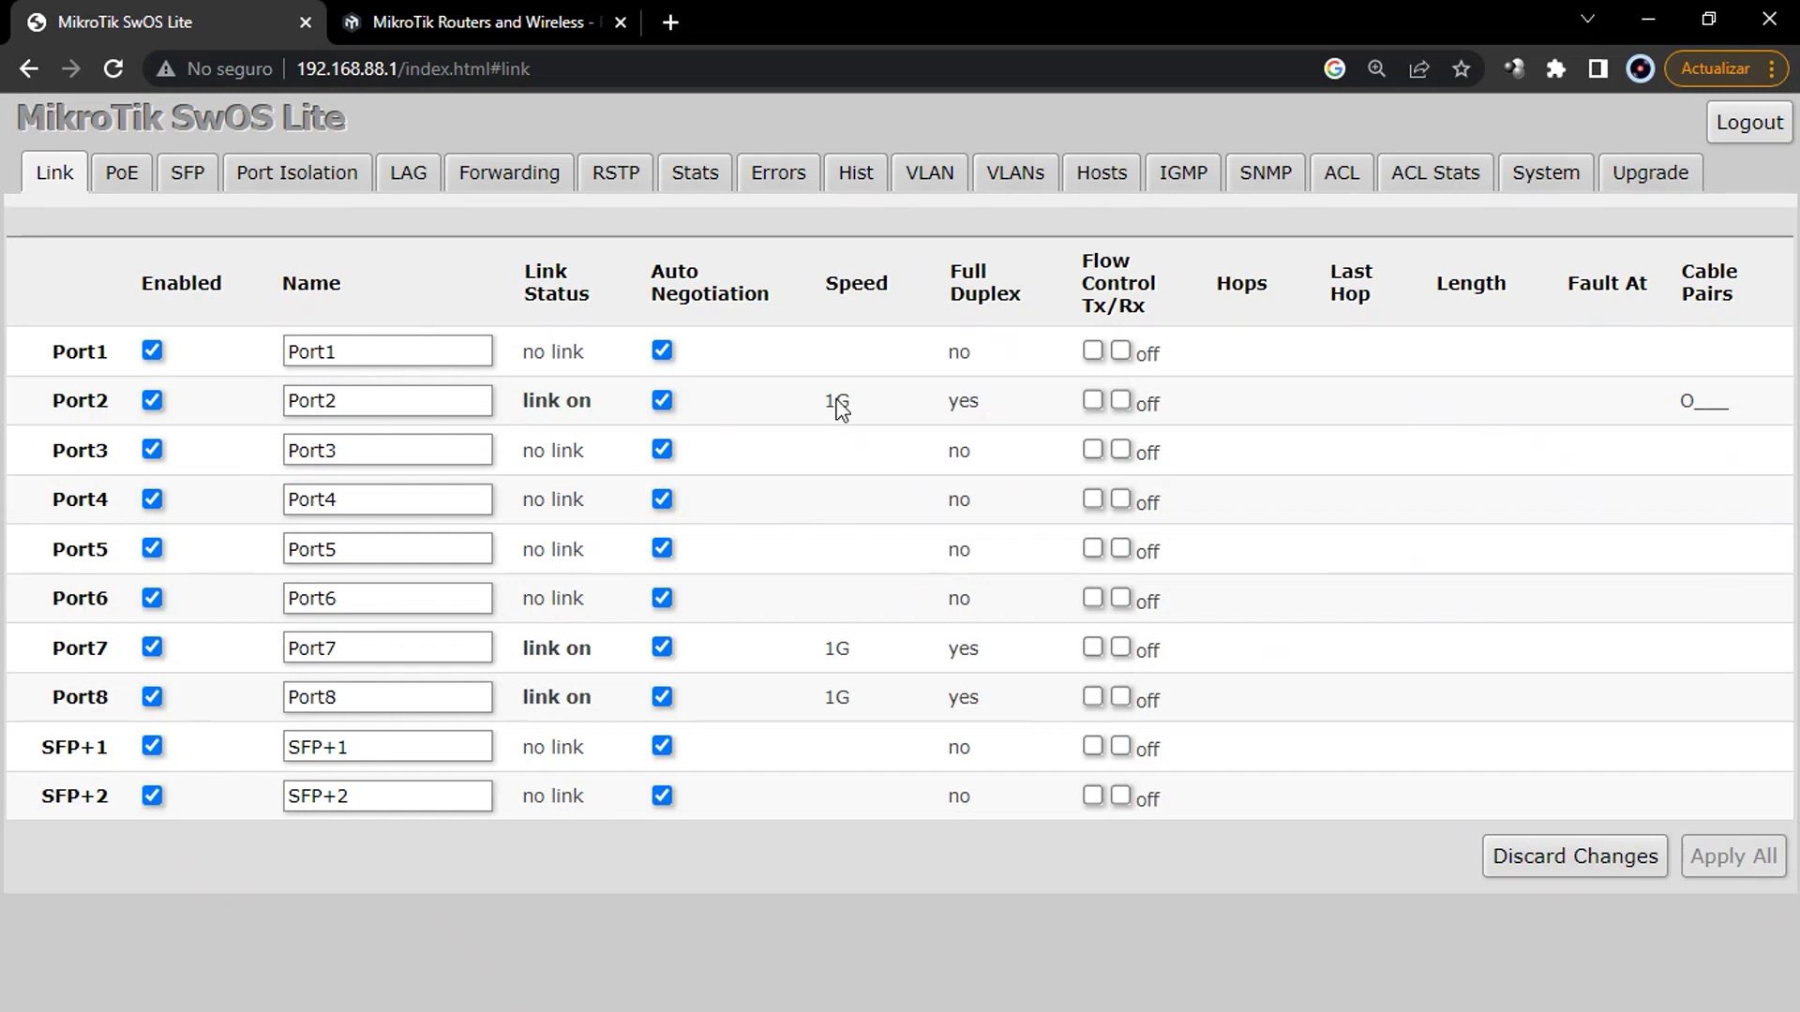
{"action": "left_click_drag", "start_coordinate": [379, 401], "coordinate": [263, 403]}
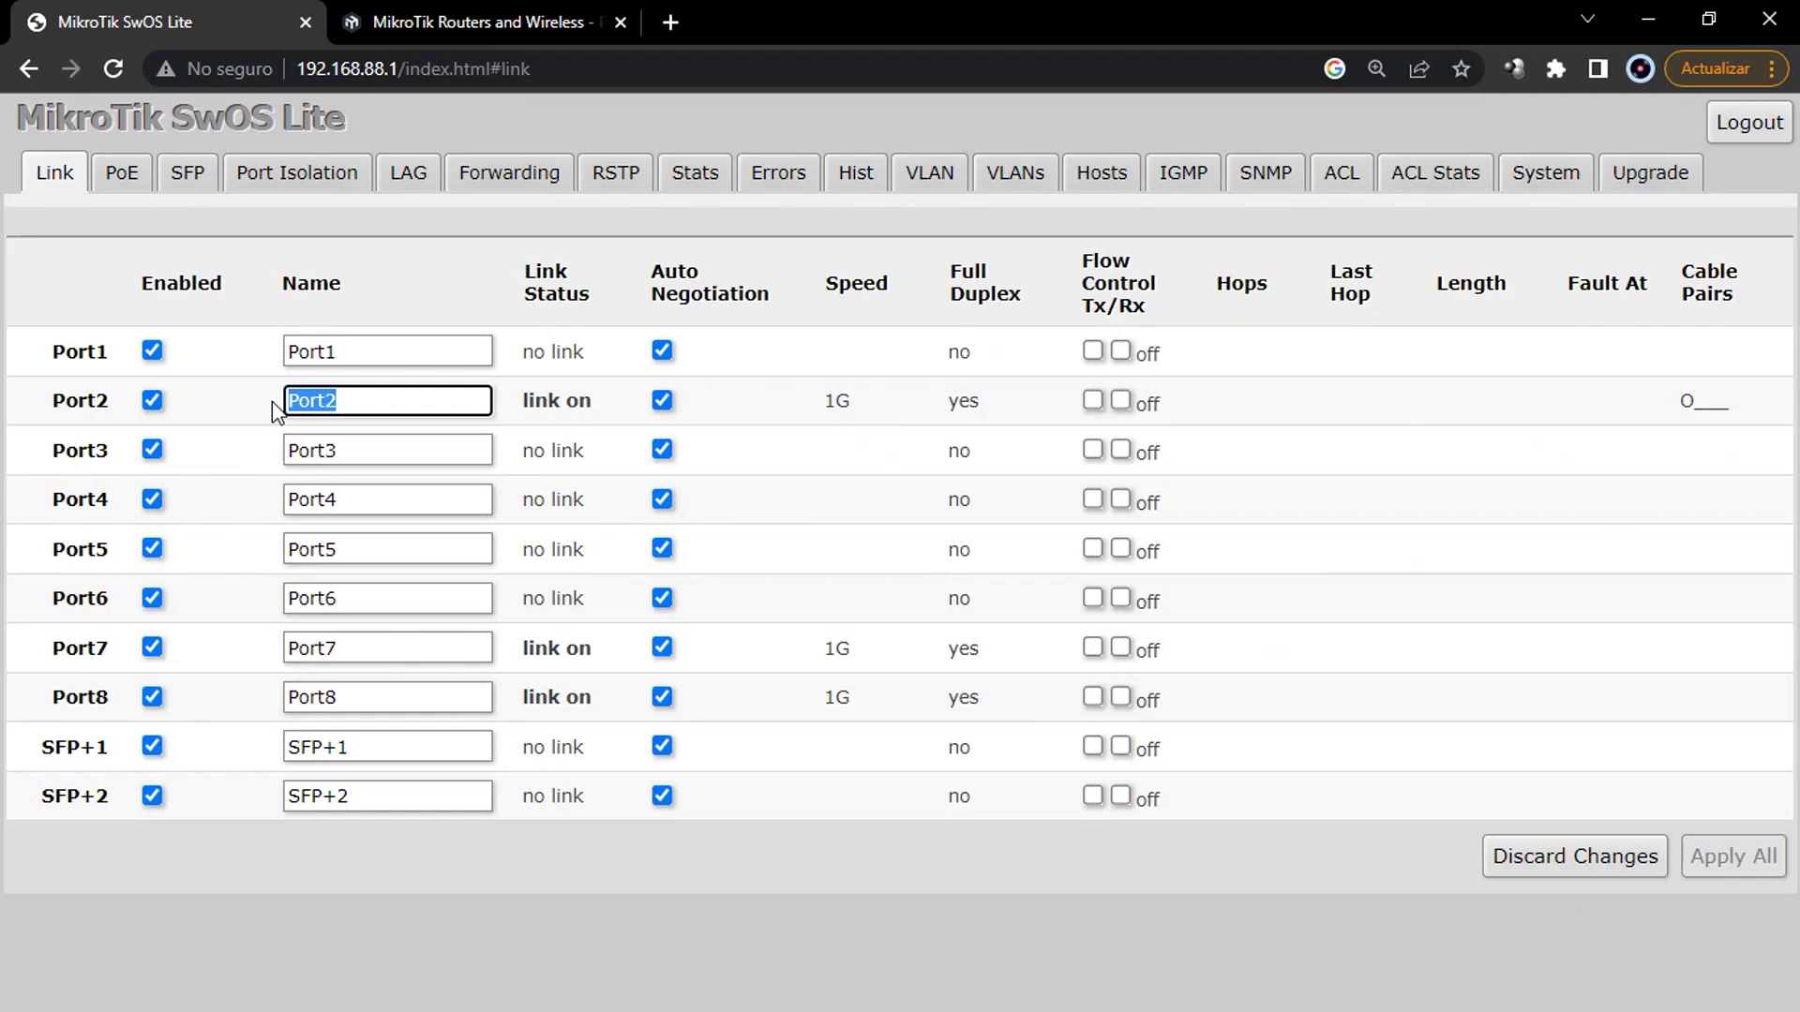
{"action": "type", "text": "NBE-"}
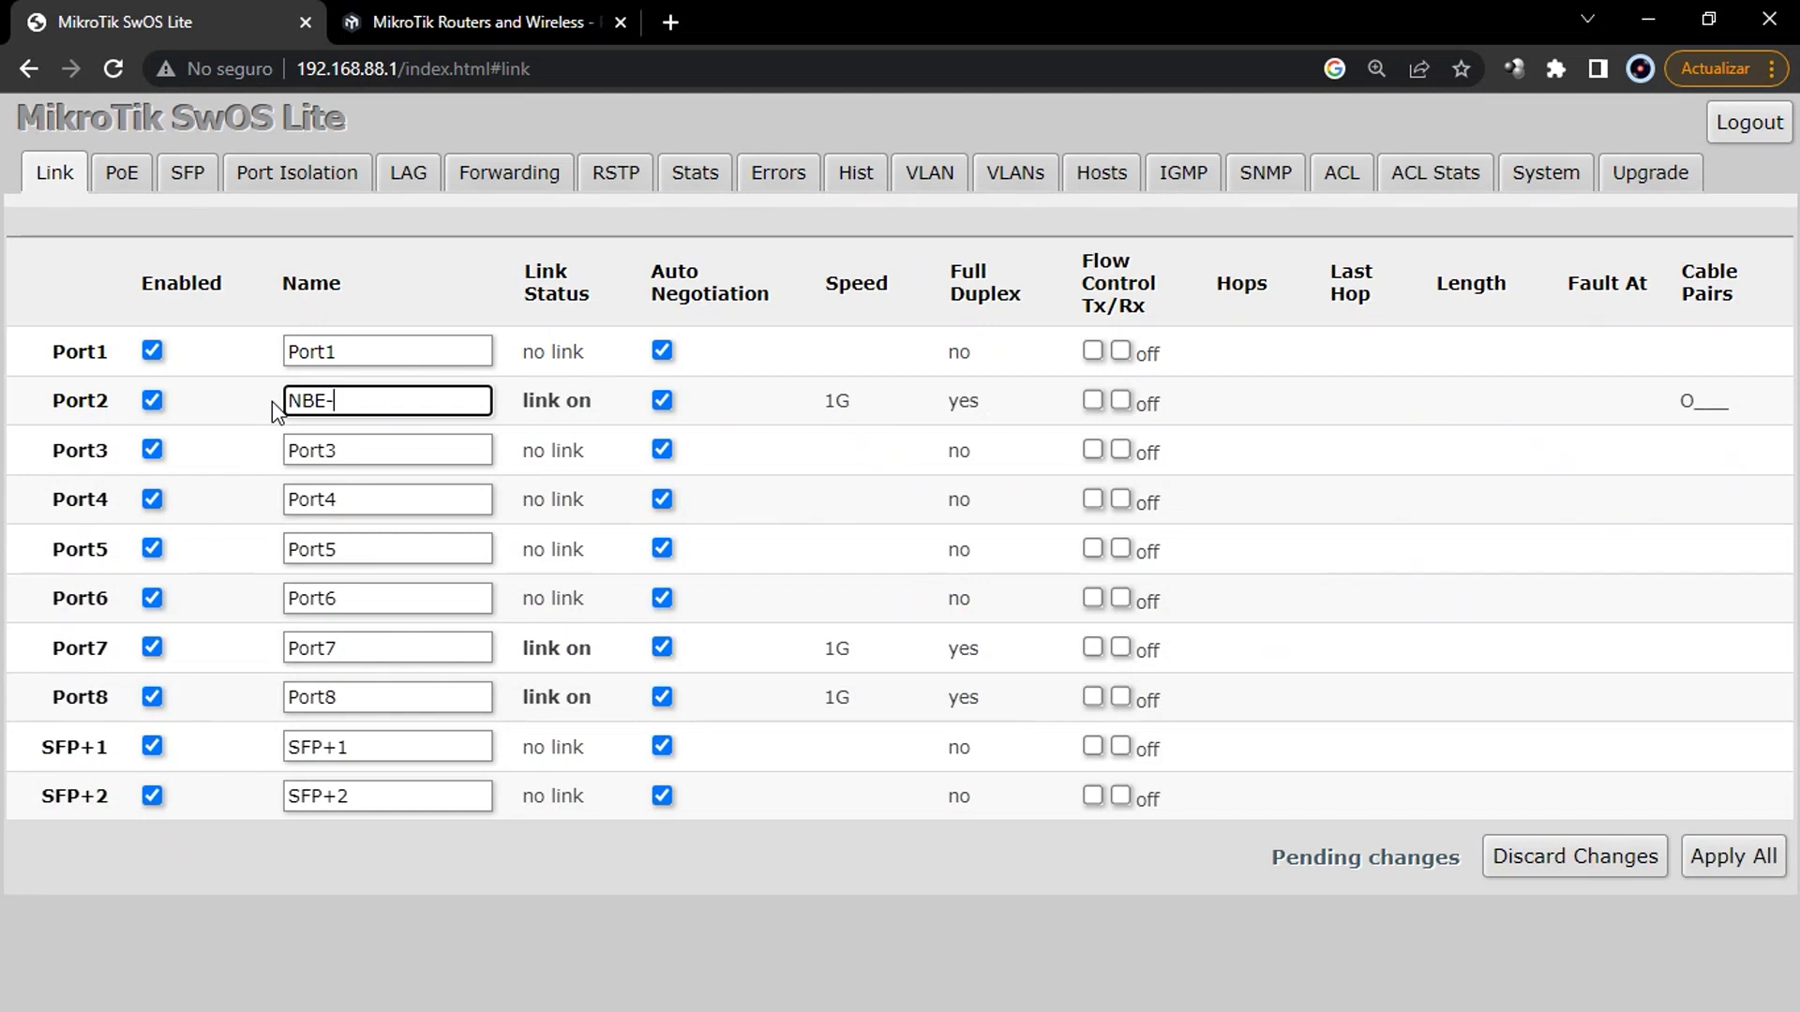
{"action": "type", "text": "5AC"}
- Rename Port8 as LAPTOP in the link settings
{"action": "left_click_drag", "start_coordinate": [369, 694], "coordinate": [234, 692]}
{"action": "type", "text": "D"}
{"action": "type", "text": "ATP"}
{"action": "key", "text": "BackSpace"}
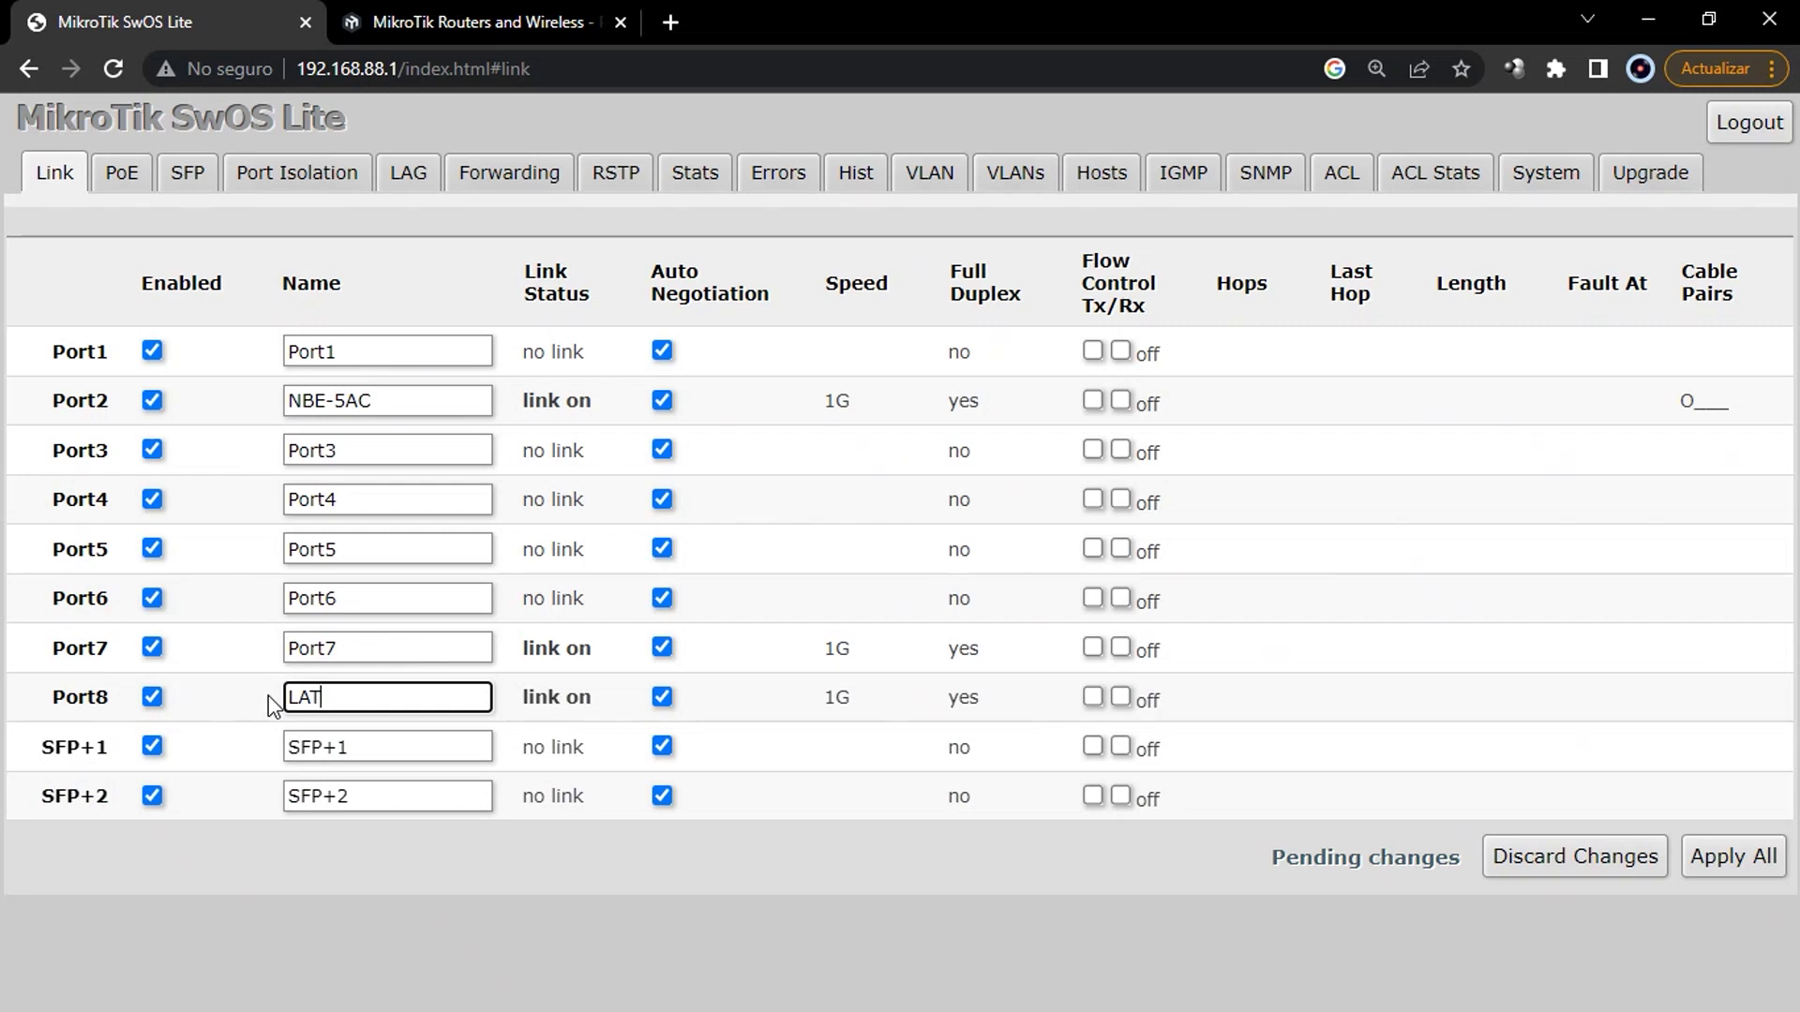
{"action": "type", "text": "TOP"}
- Rename Port7 as AP and apply all the port name changes
{"action": "double_click", "coordinate": [358, 648]}
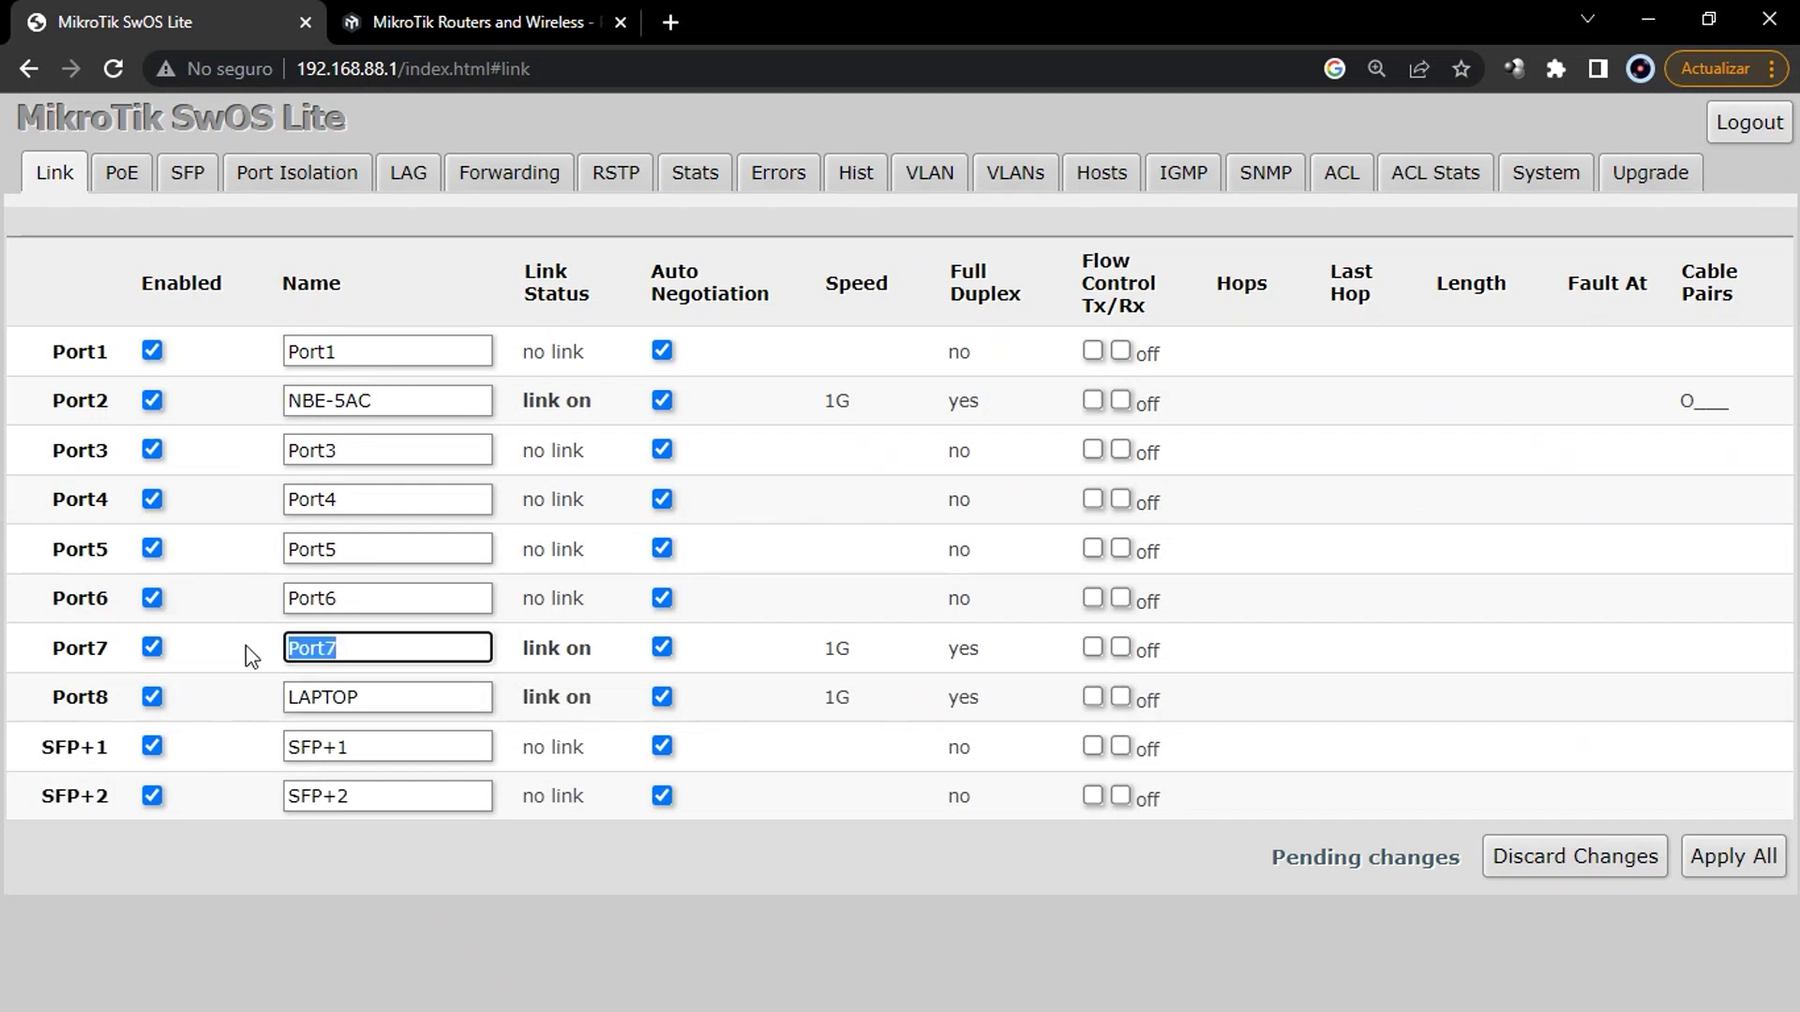
{"action": "type", "text": "AP"}
{"action": "left_click", "coordinate": [1750, 857]}
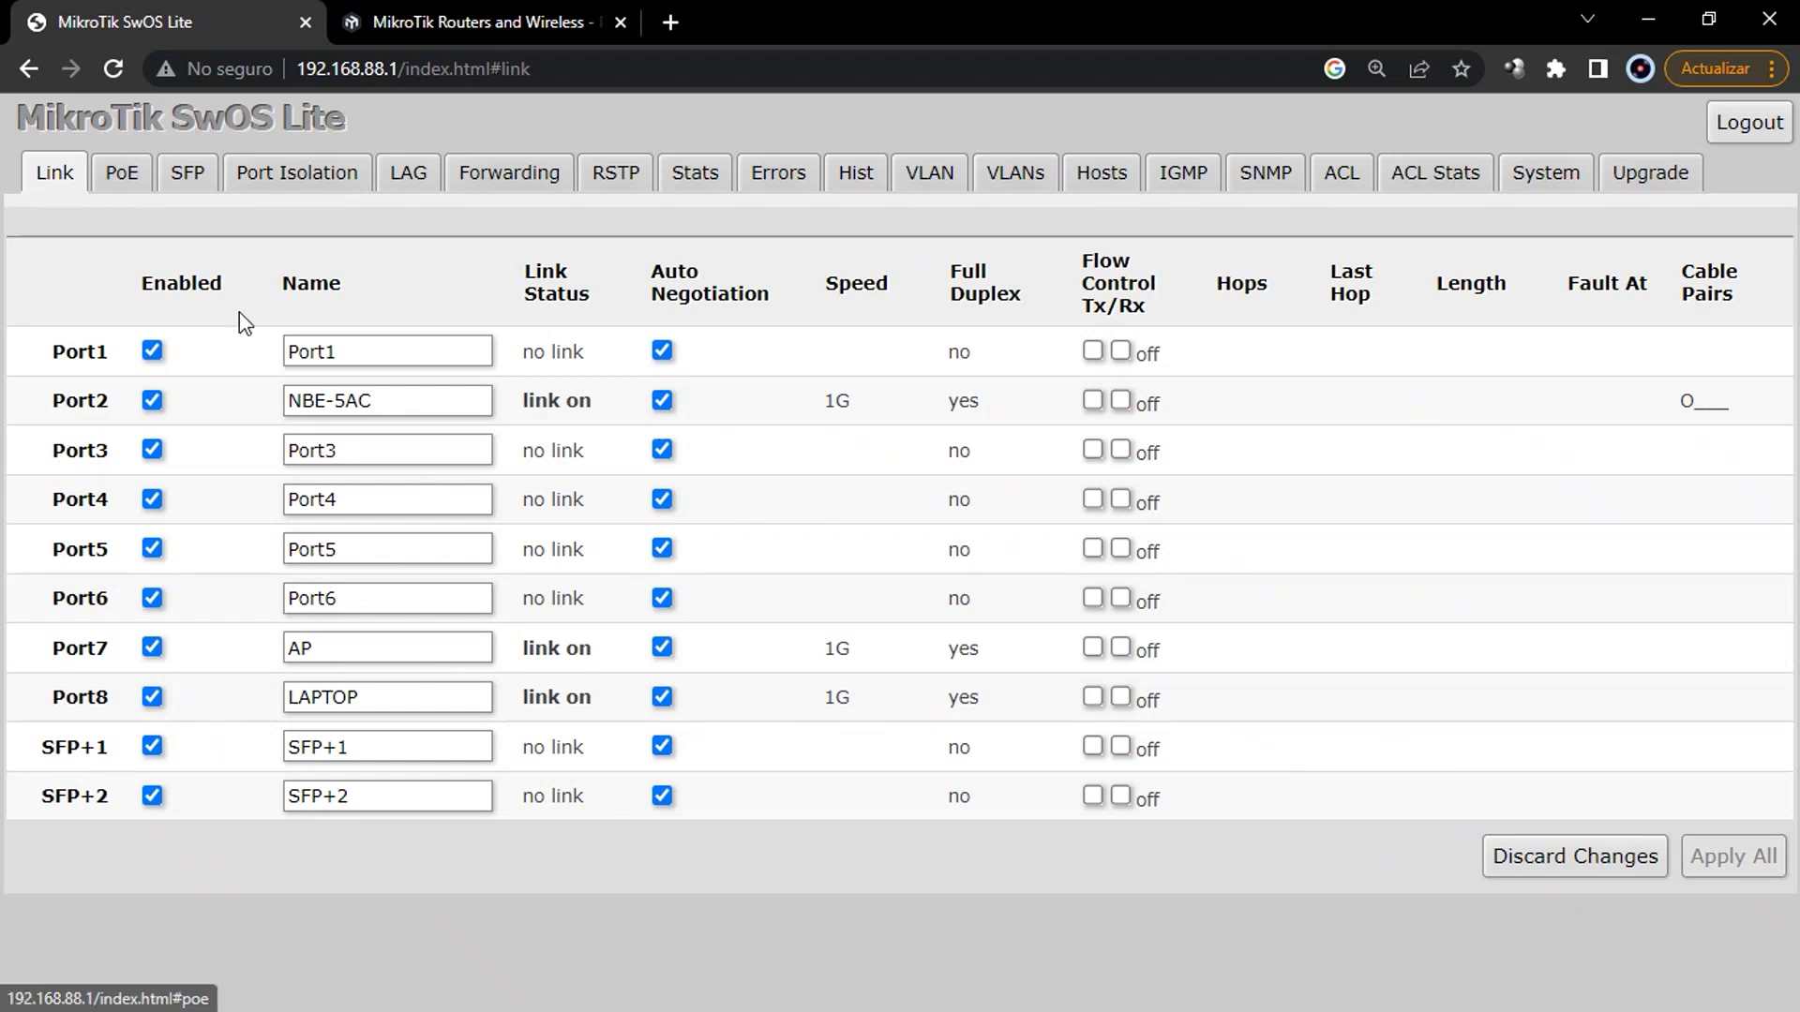
- Power-cycle the NBE-5AC device by applying its PoE Out setting as off and, once it is disabled, as on
{"action": "left_click", "coordinate": [120, 178]}
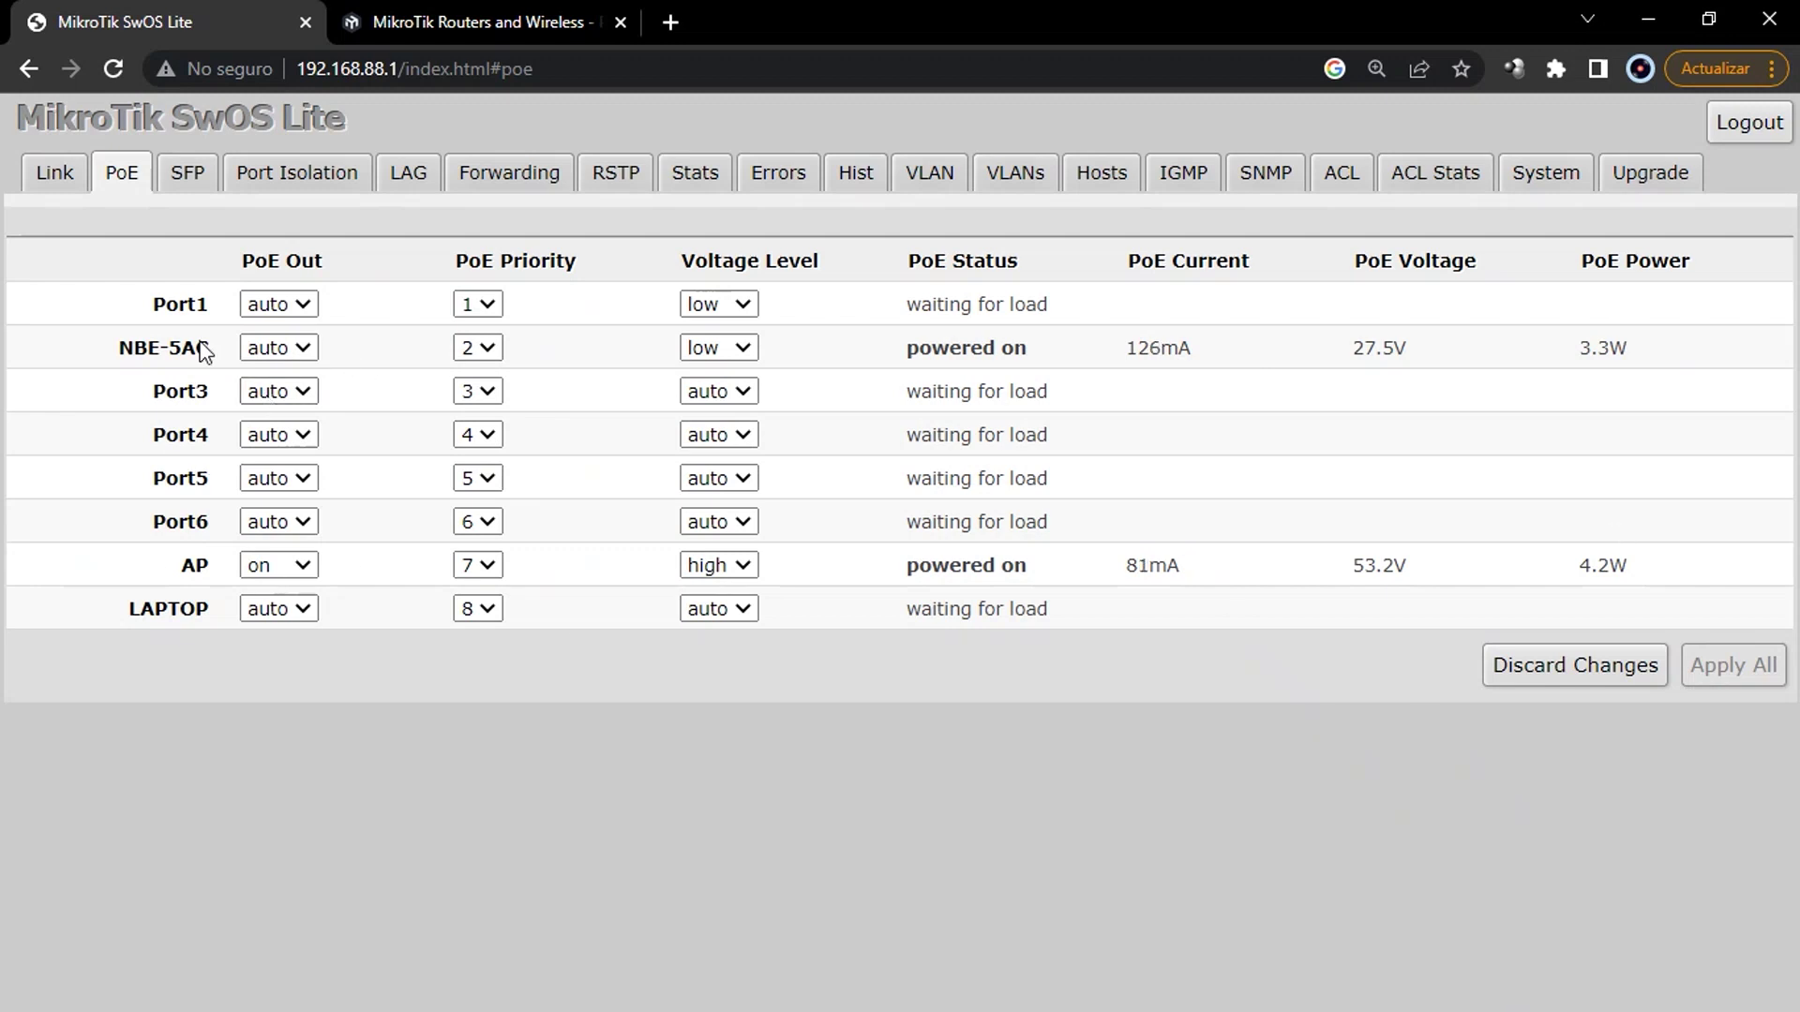
{"action": "left_click", "coordinate": [300, 349]}
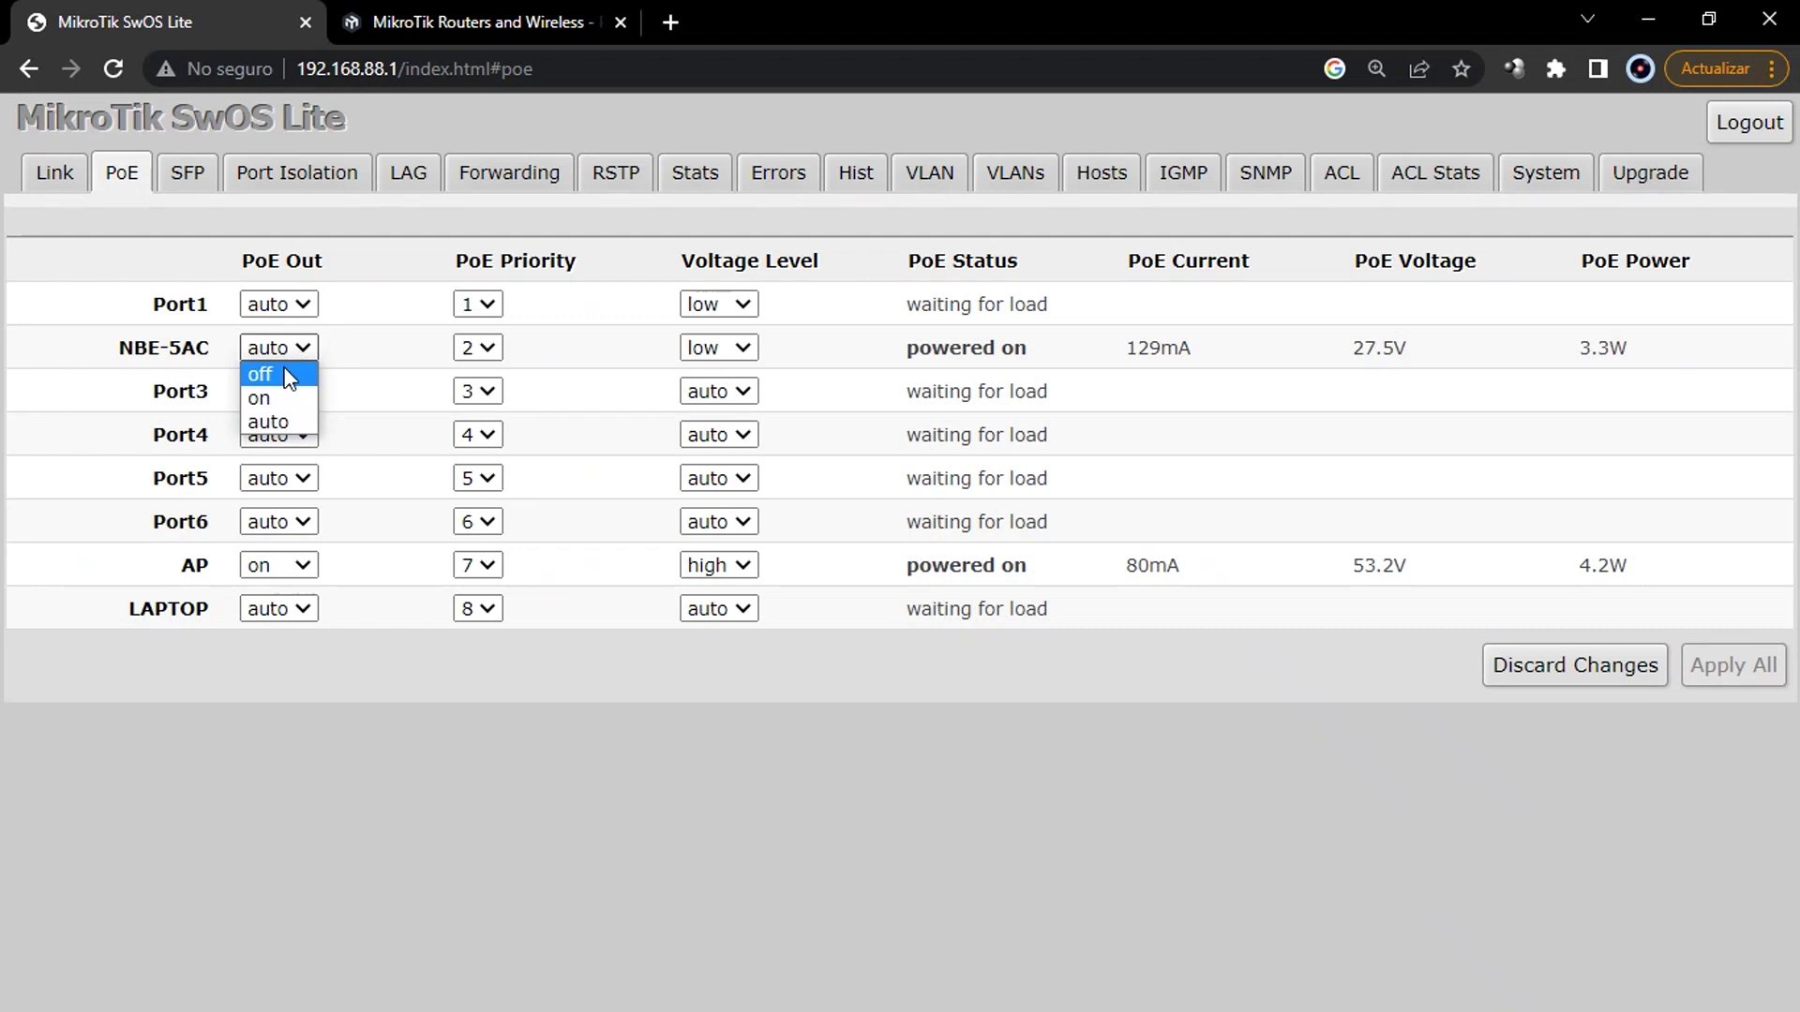
{"action": "left_click", "coordinate": [283, 375]}
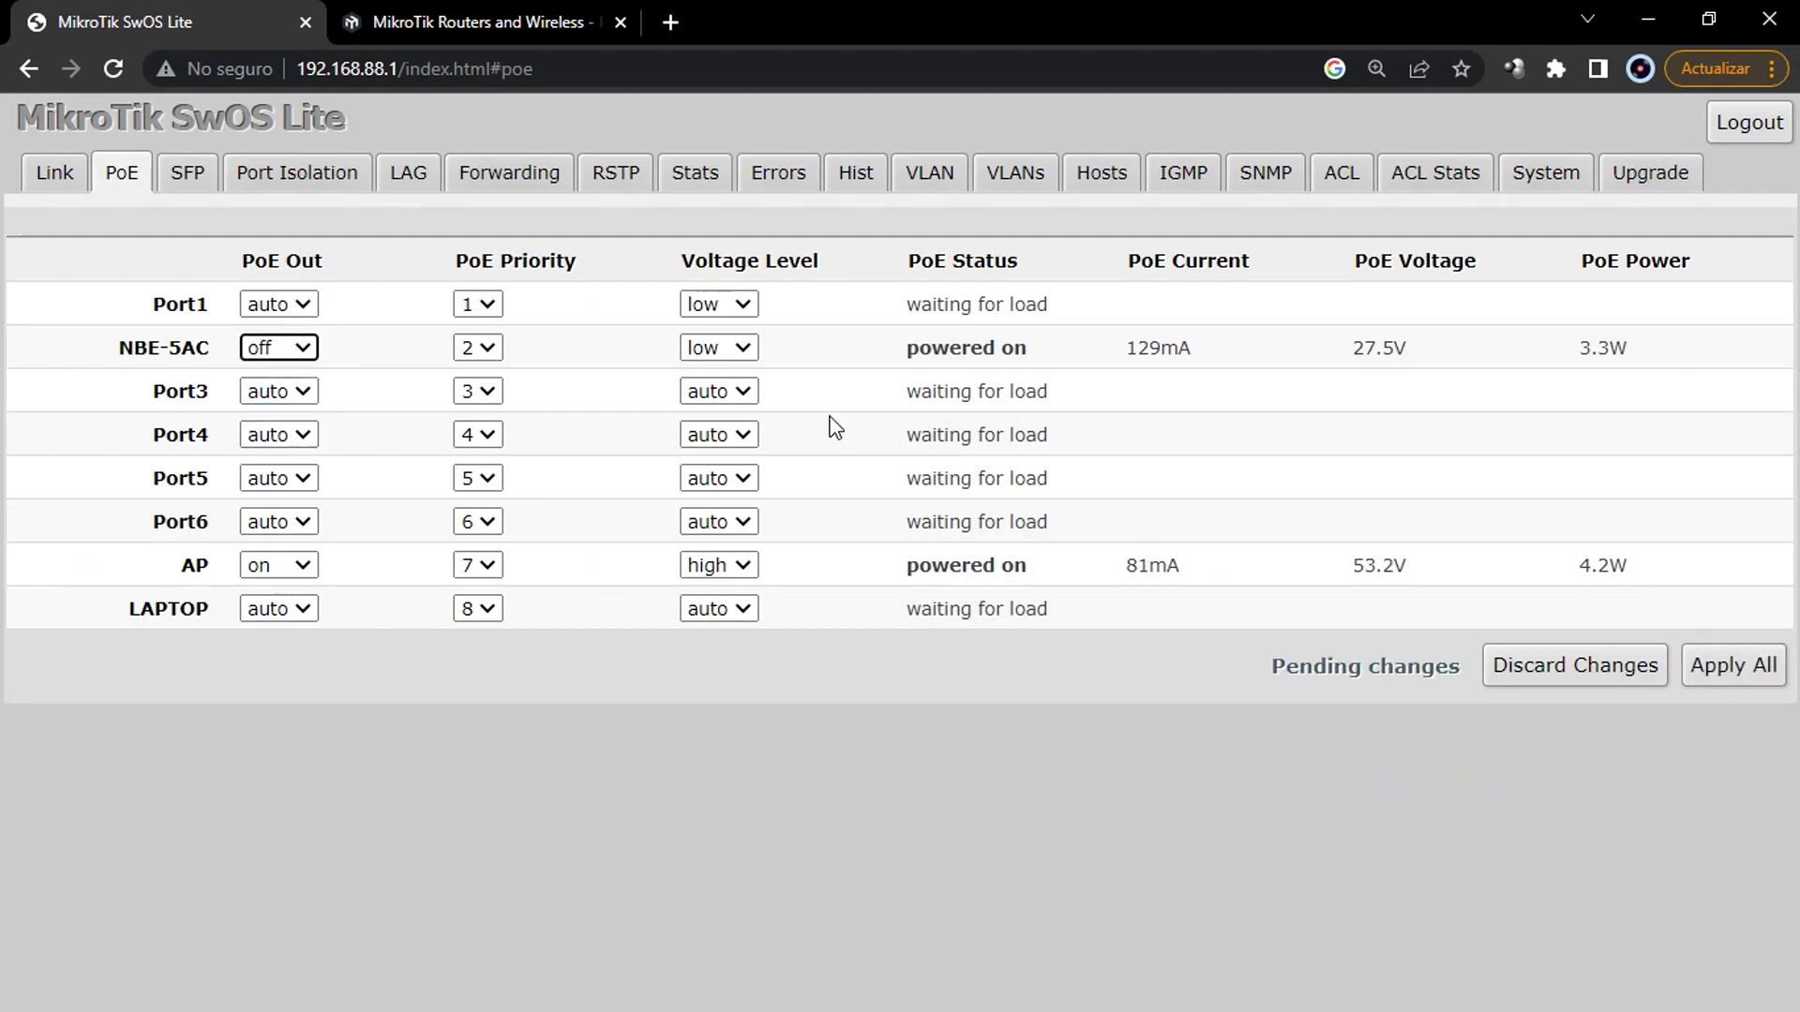
{"action": "left_click", "coordinate": [1739, 671]}
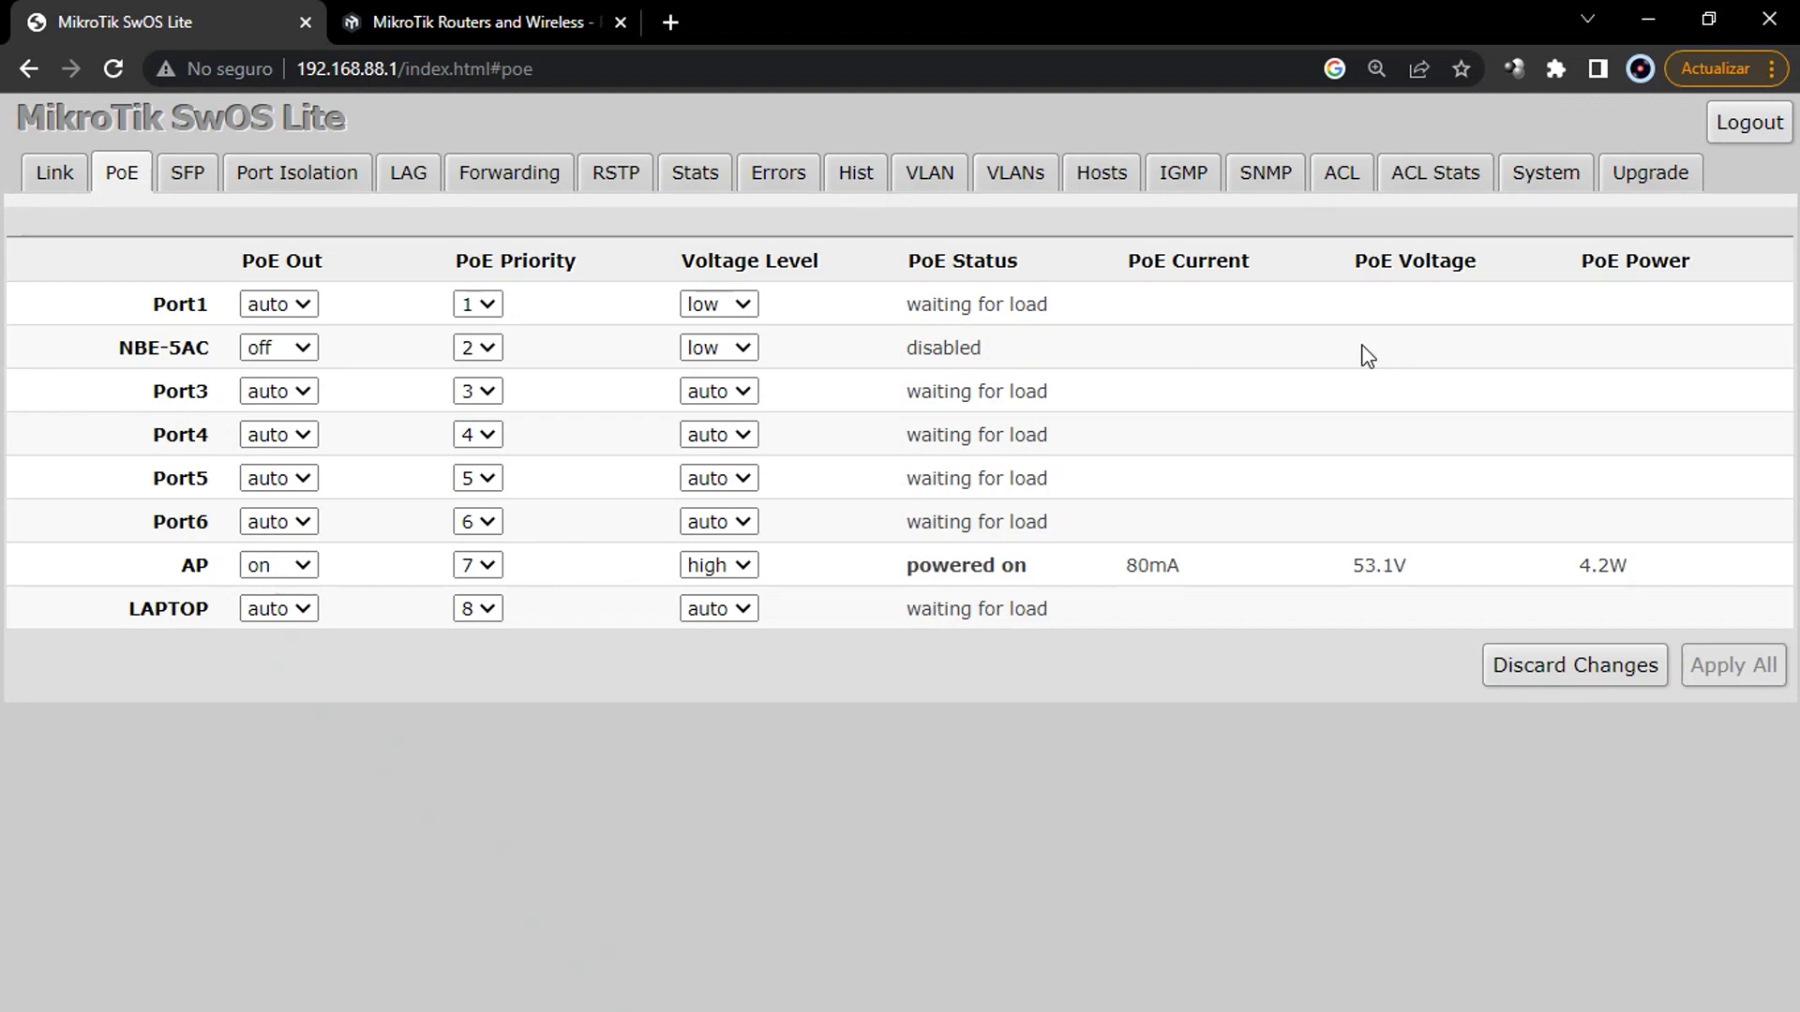
{"action": "left_click", "coordinate": [286, 350]}
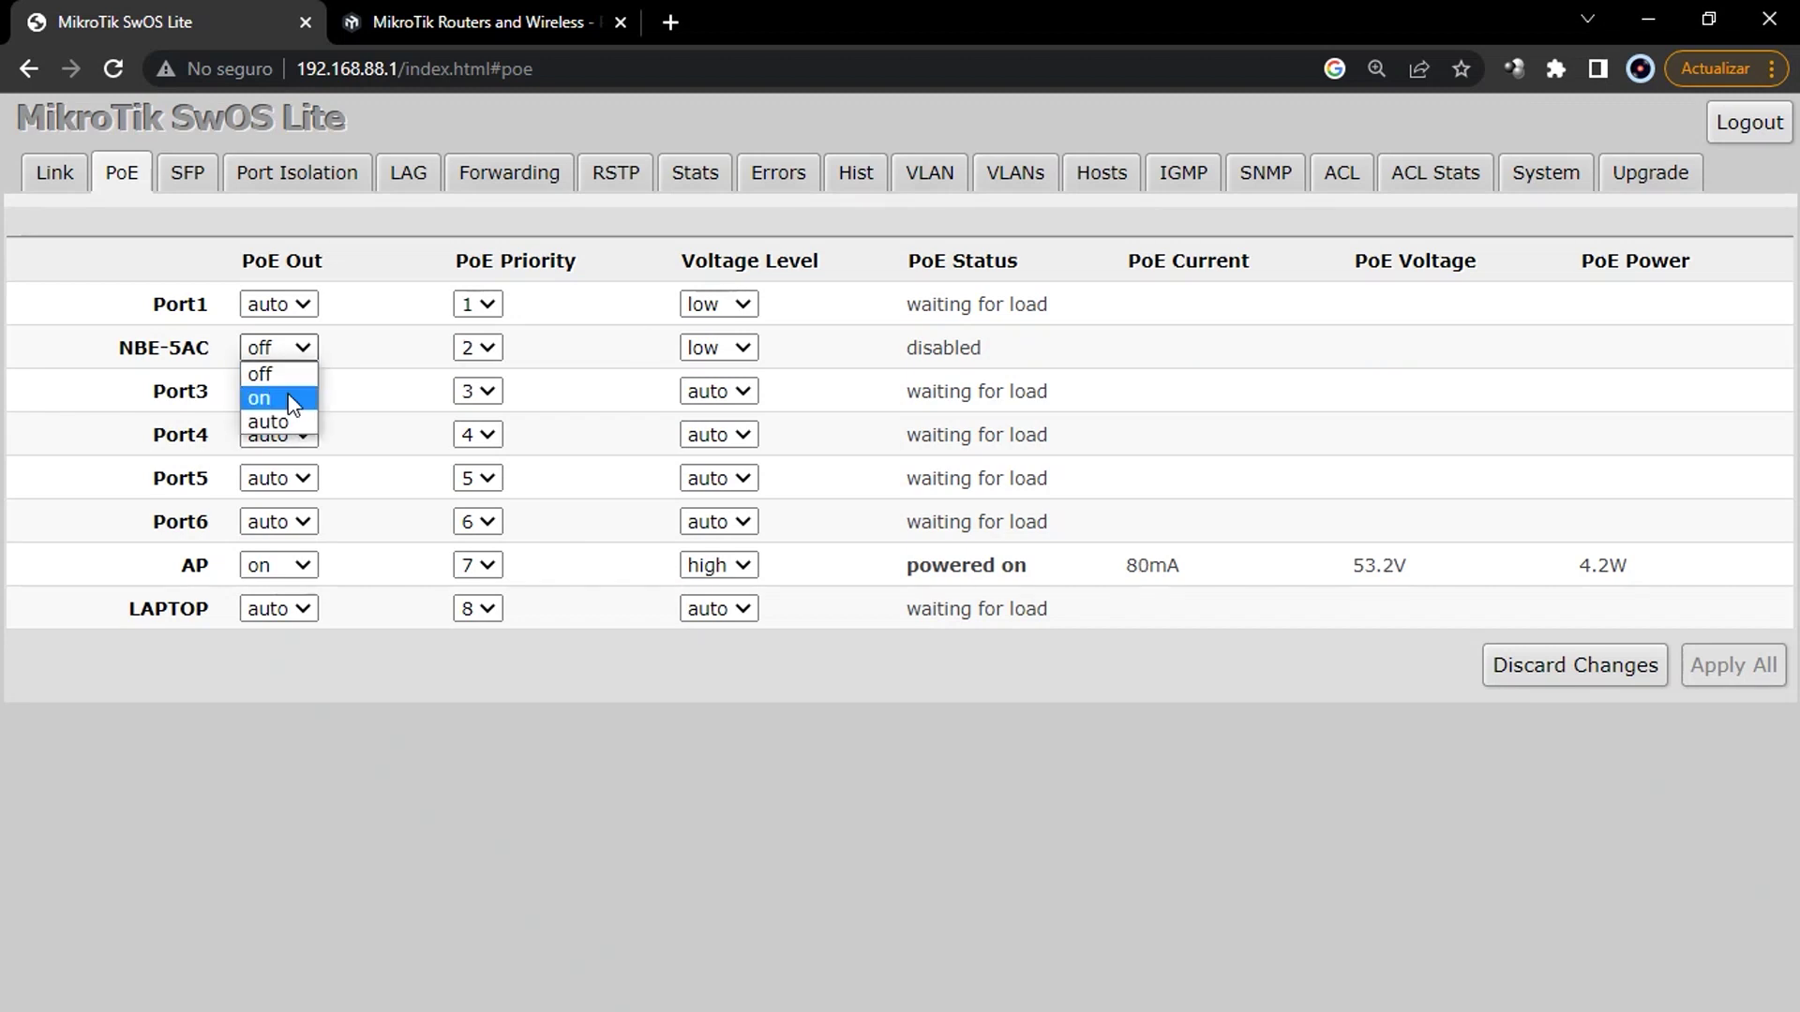
{"action": "left_click", "coordinate": [289, 395]}
{"action": "left_click", "coordinate": [1737, 668]}
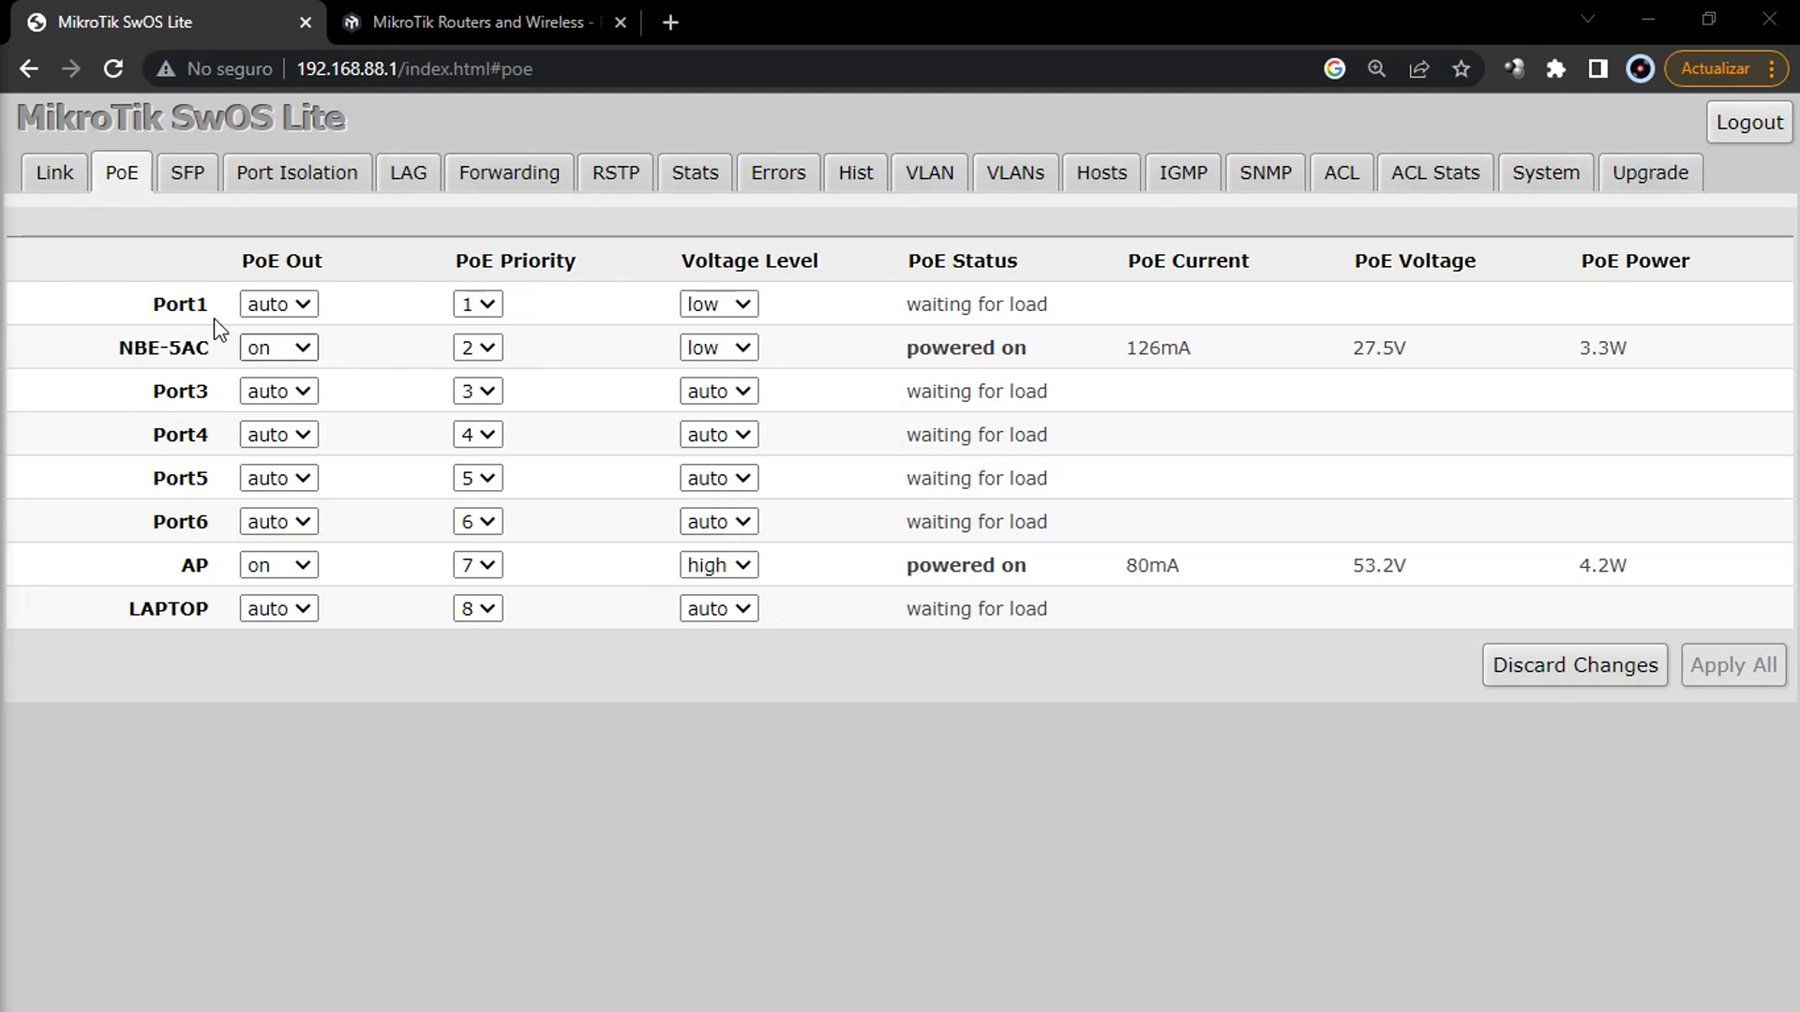
- Review the Link, PoE, SFP, Port Isolation, LAG, Forwarding, RSTP and Stats pages for the renamed ports
{"action": "left_click", "coordinate": [72, 184]}
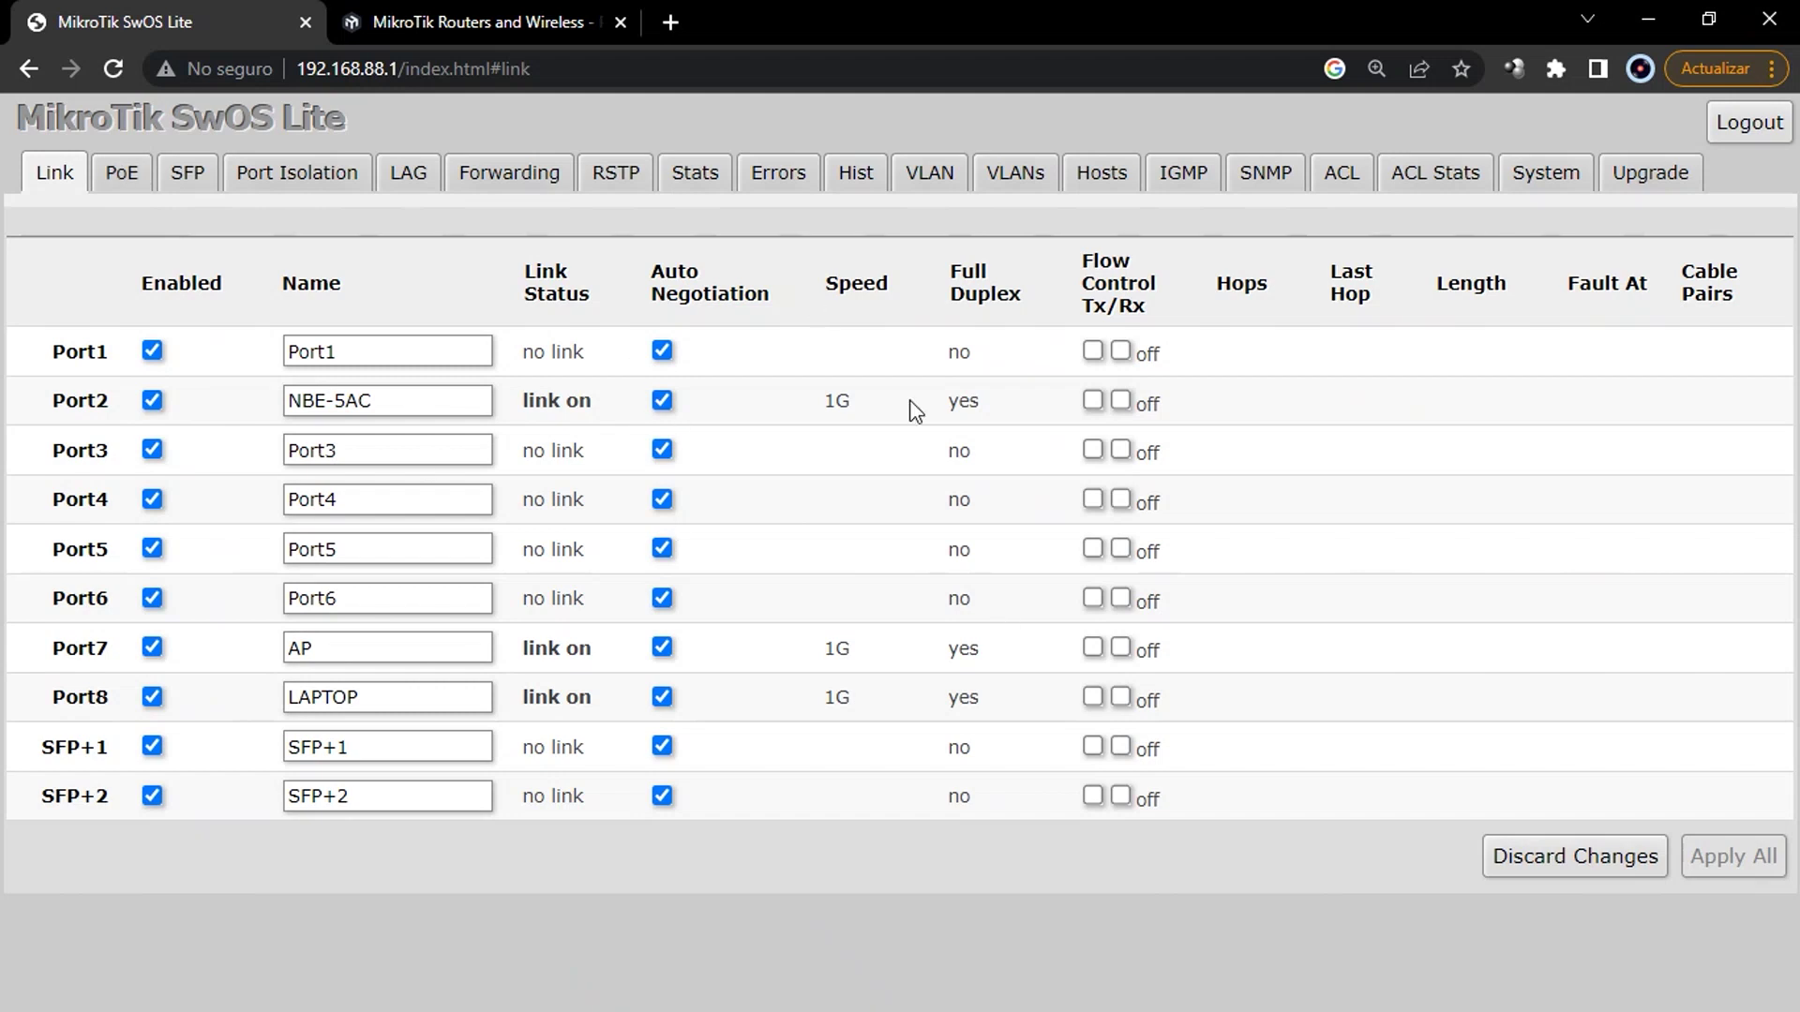
{"action": "left_click", "coordinate": [145, 183]}
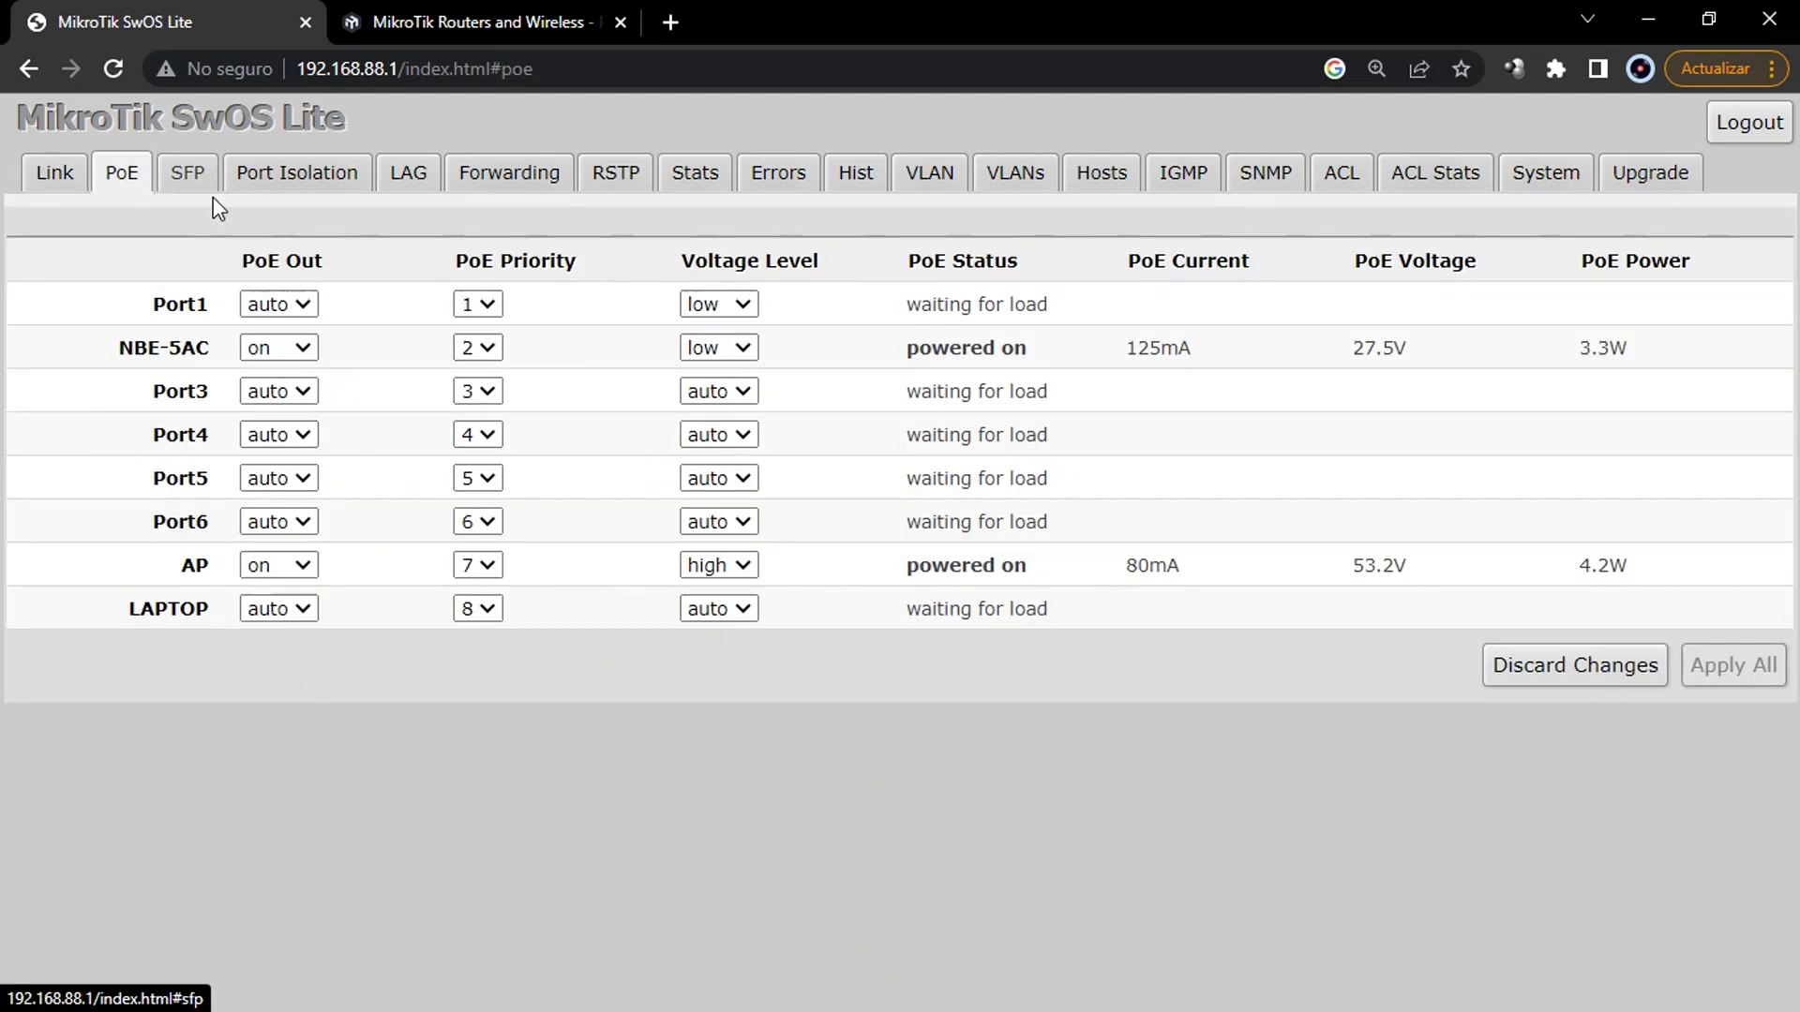
{"action": "left_click", "coordinate": [184, 178]}
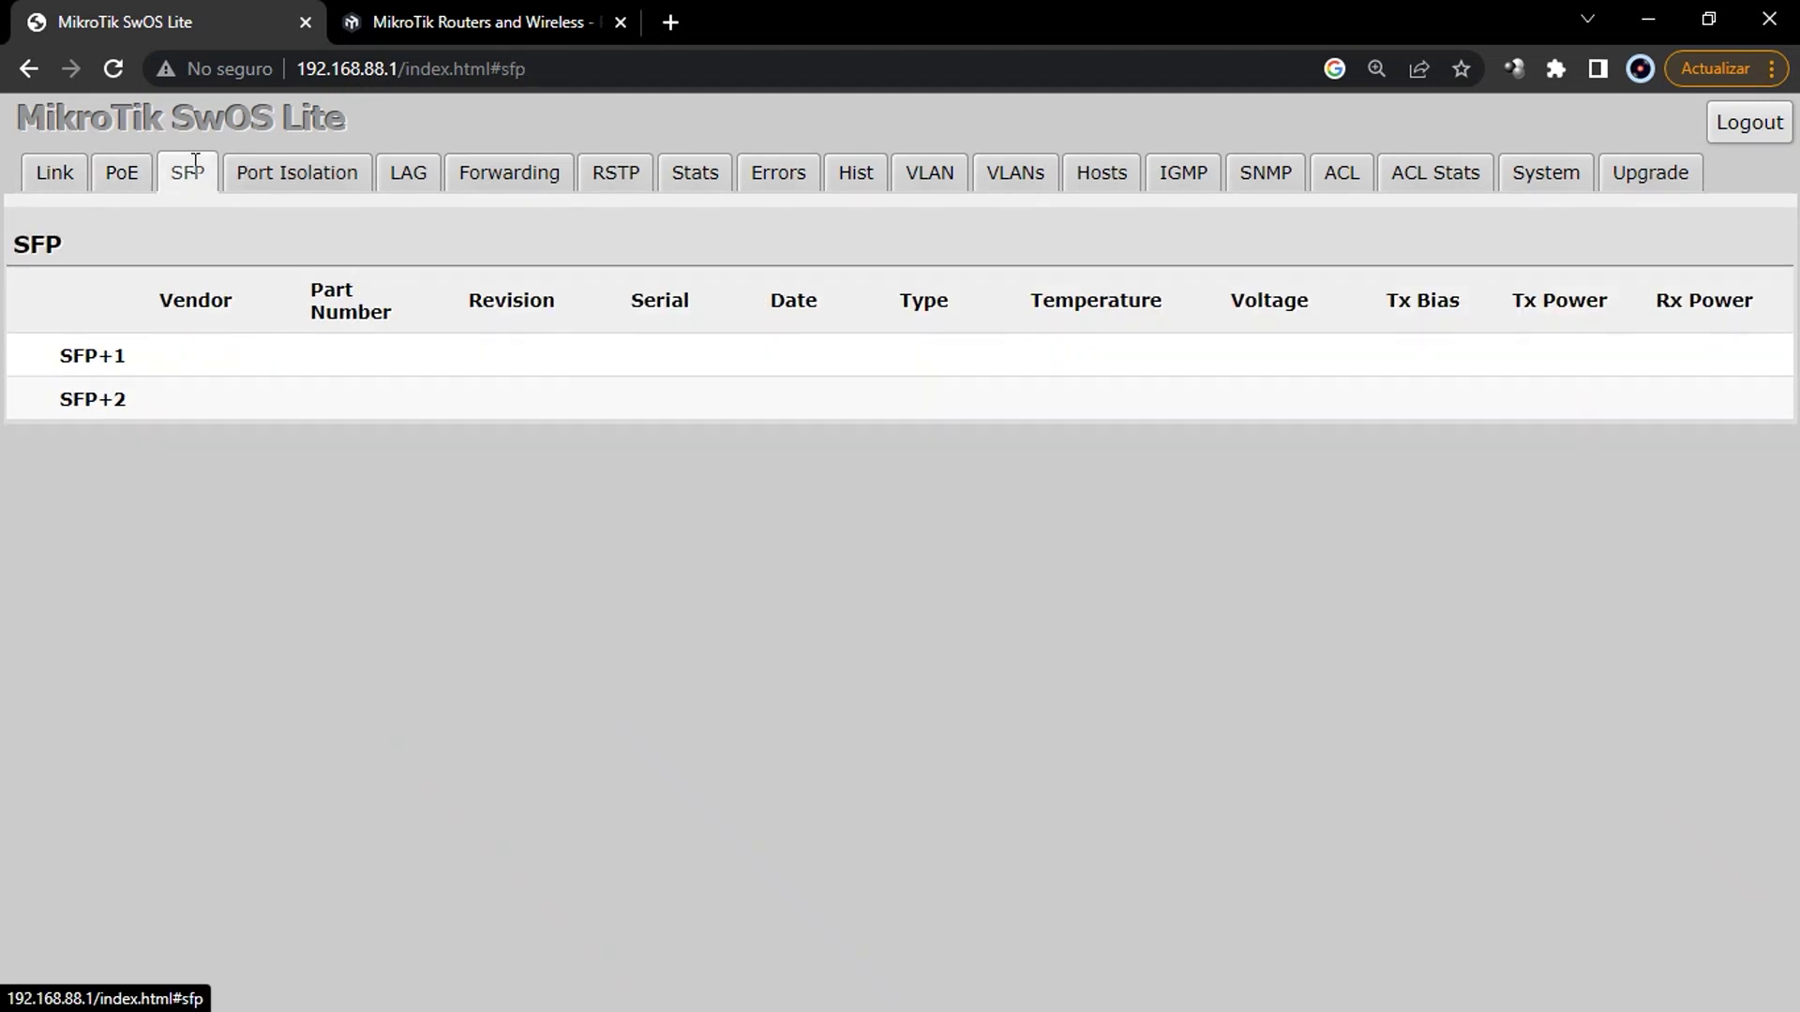
{"action": "left_click", "coordinate": [298, 178]}
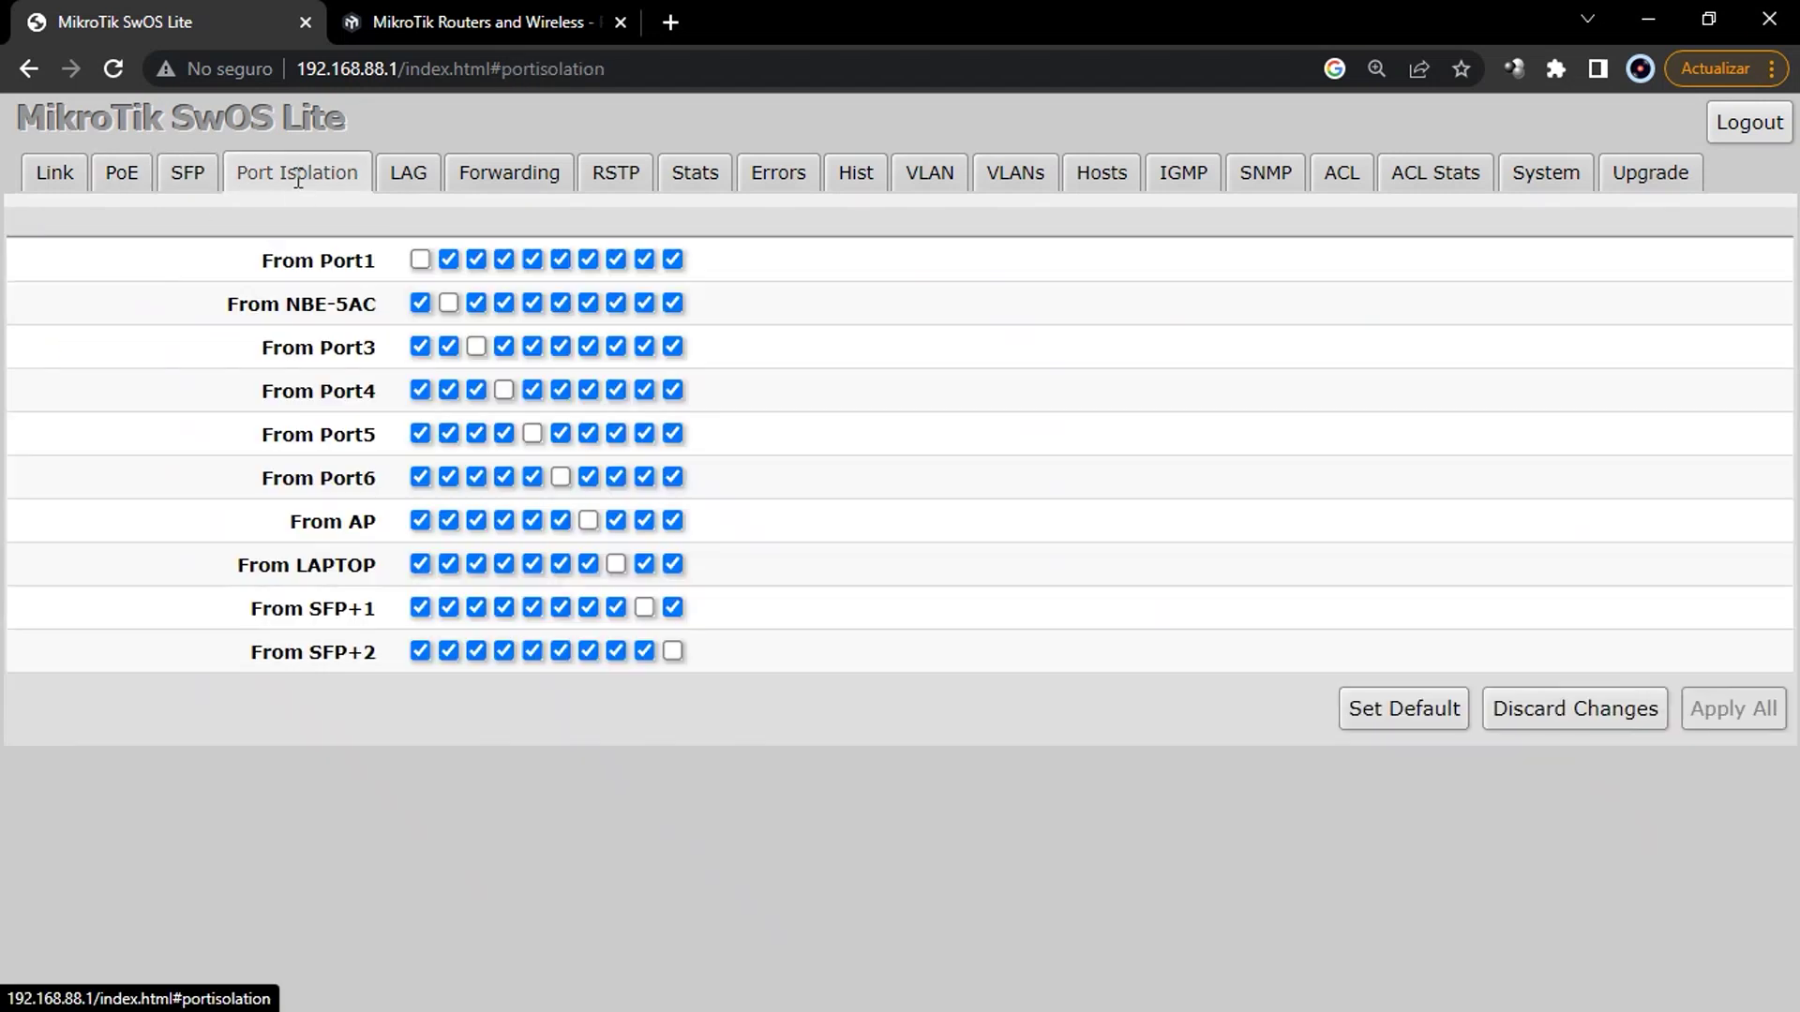
{"action": "left_click", "coordinate": [408, 177]}
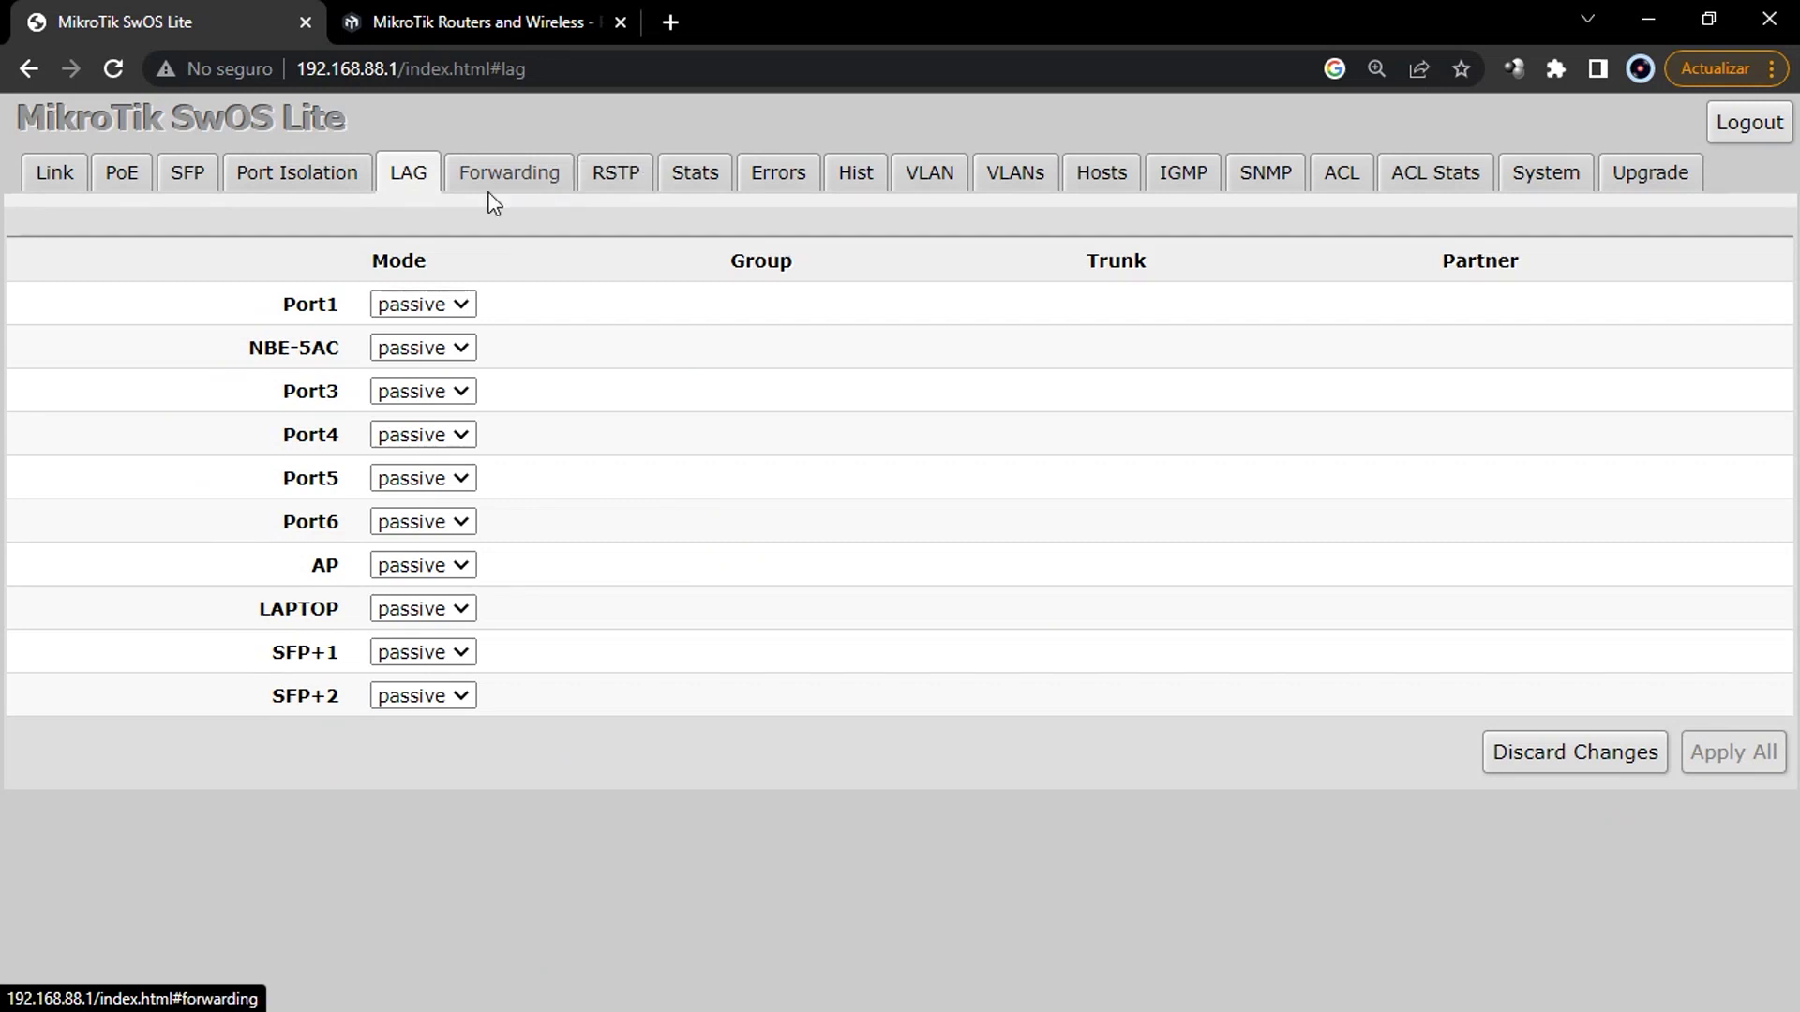
{"action": "left_click", "coordinate": [509, 178]}
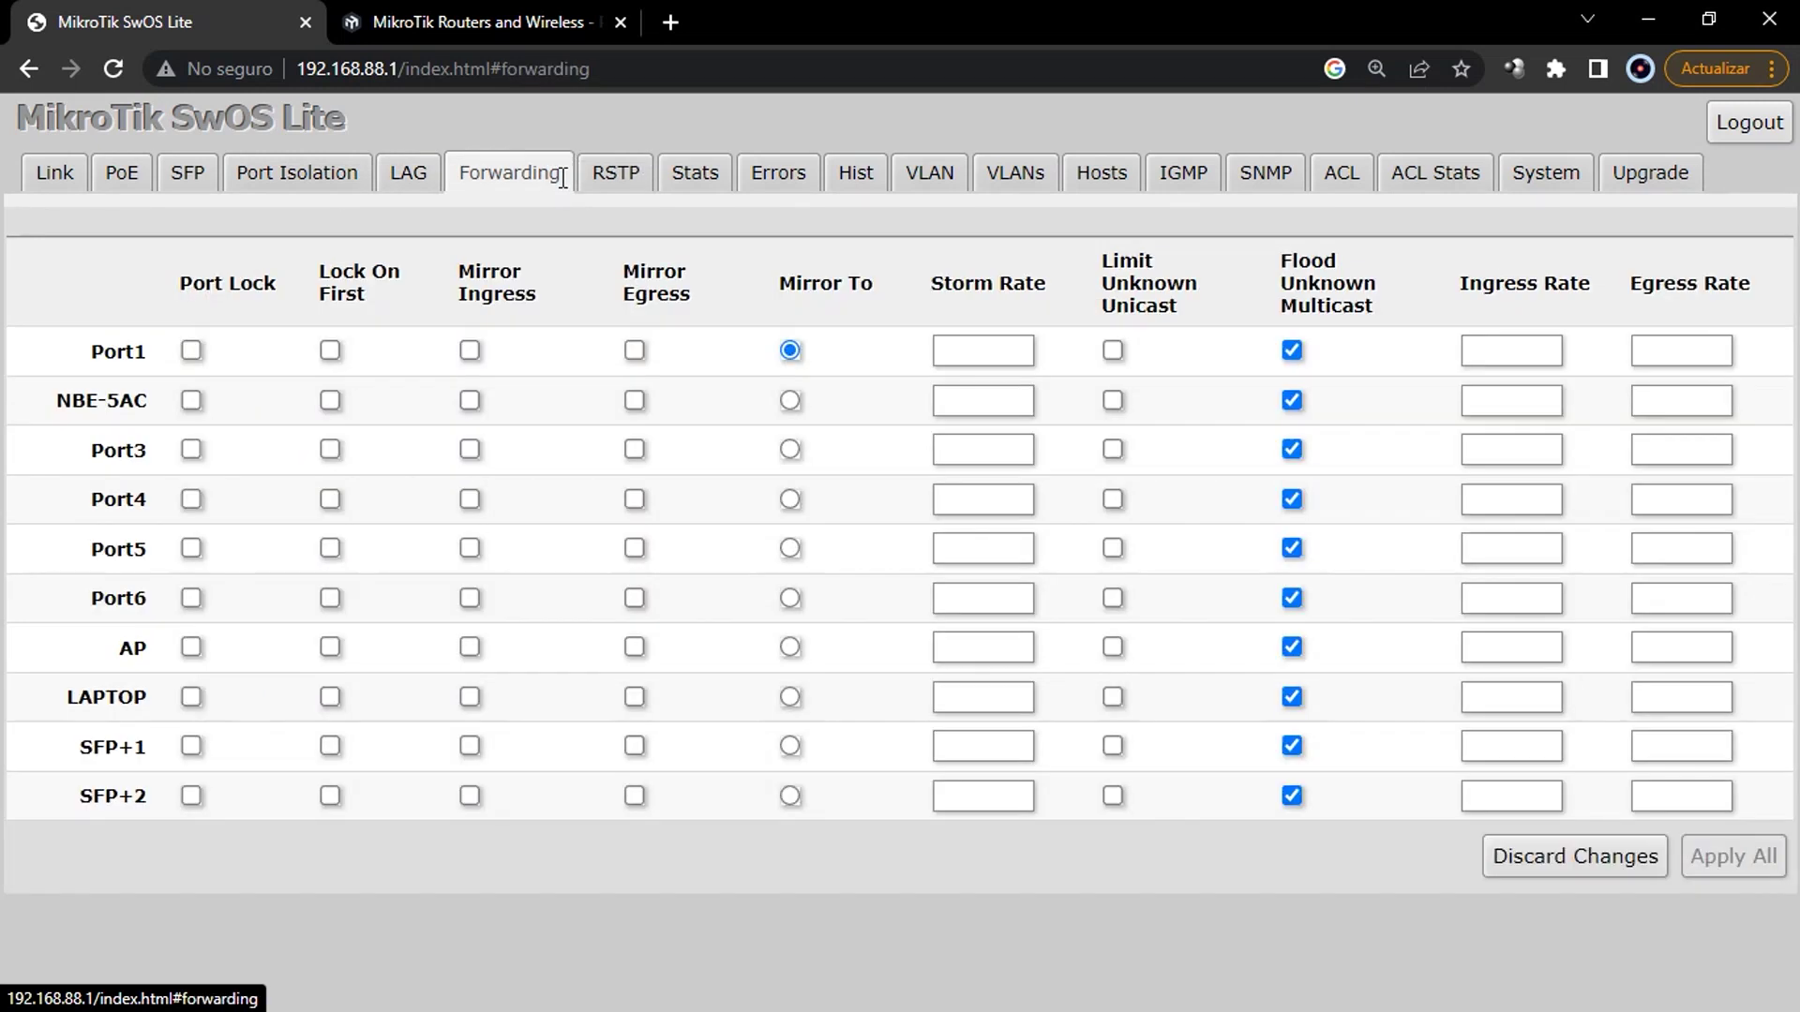
{"action": "left_click", "coordinate": [616, 163]}
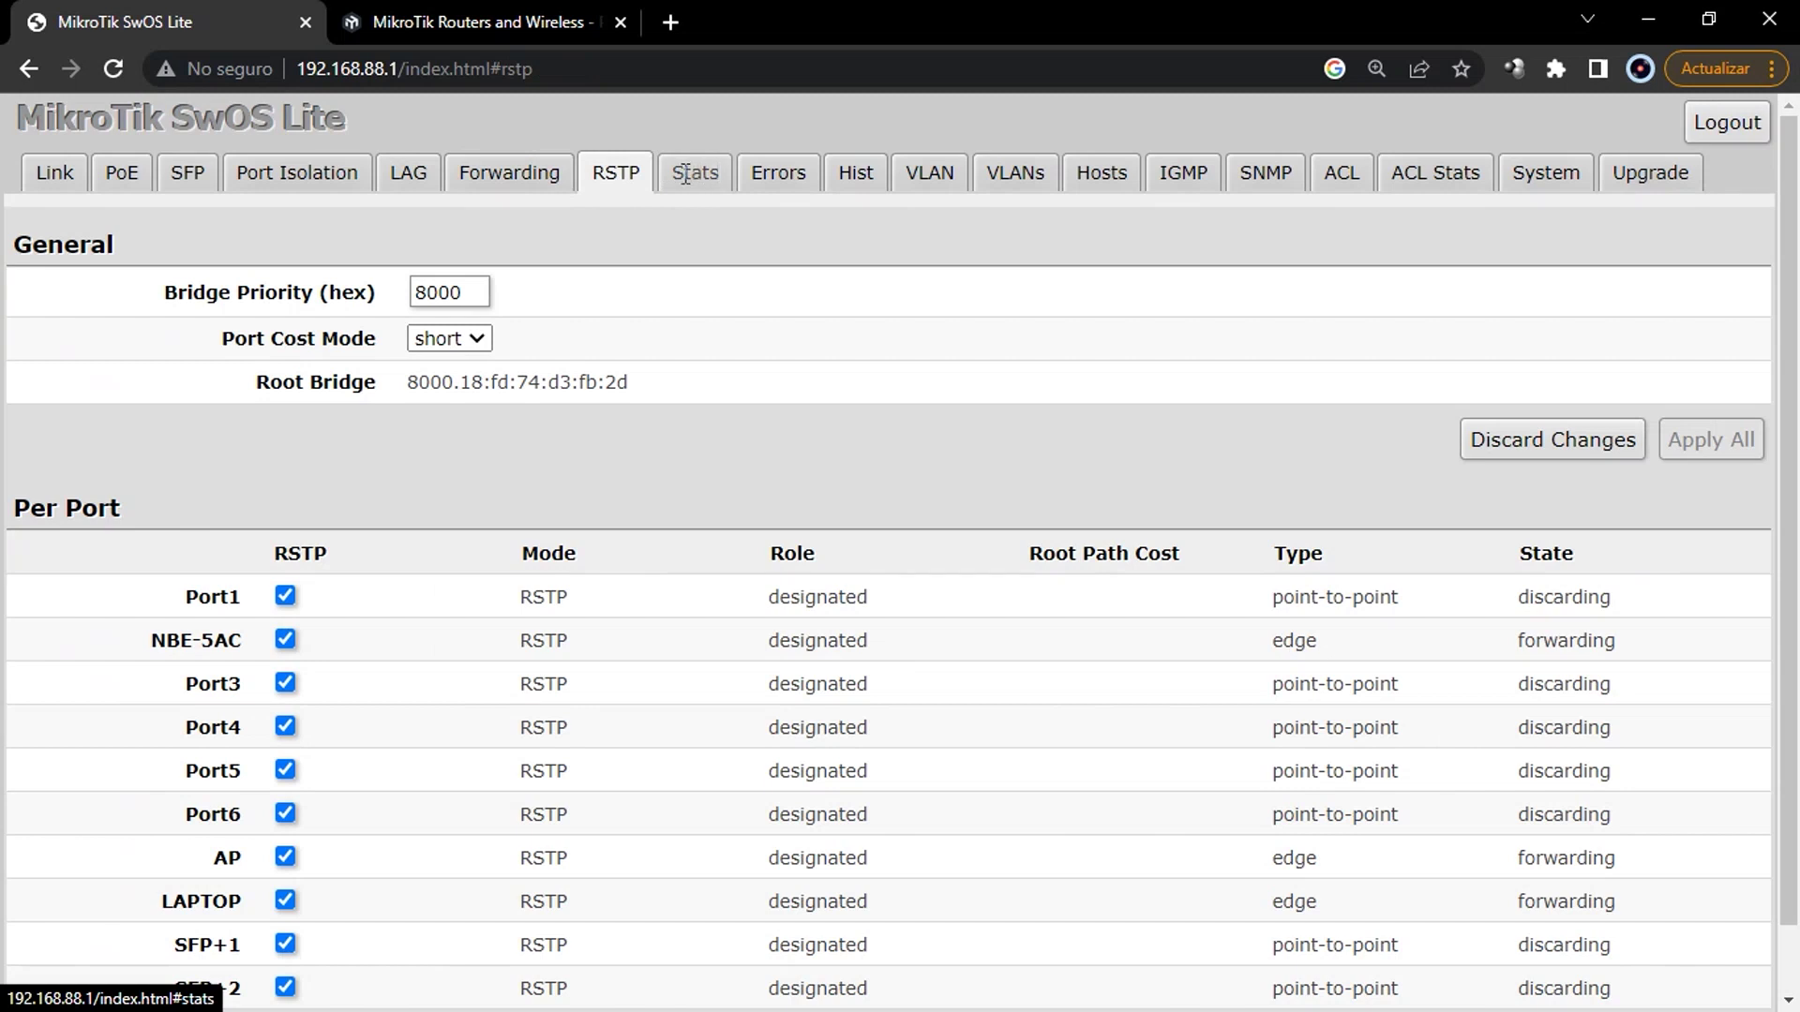
{"action": "left_click", "coordinate": [714, 178]}
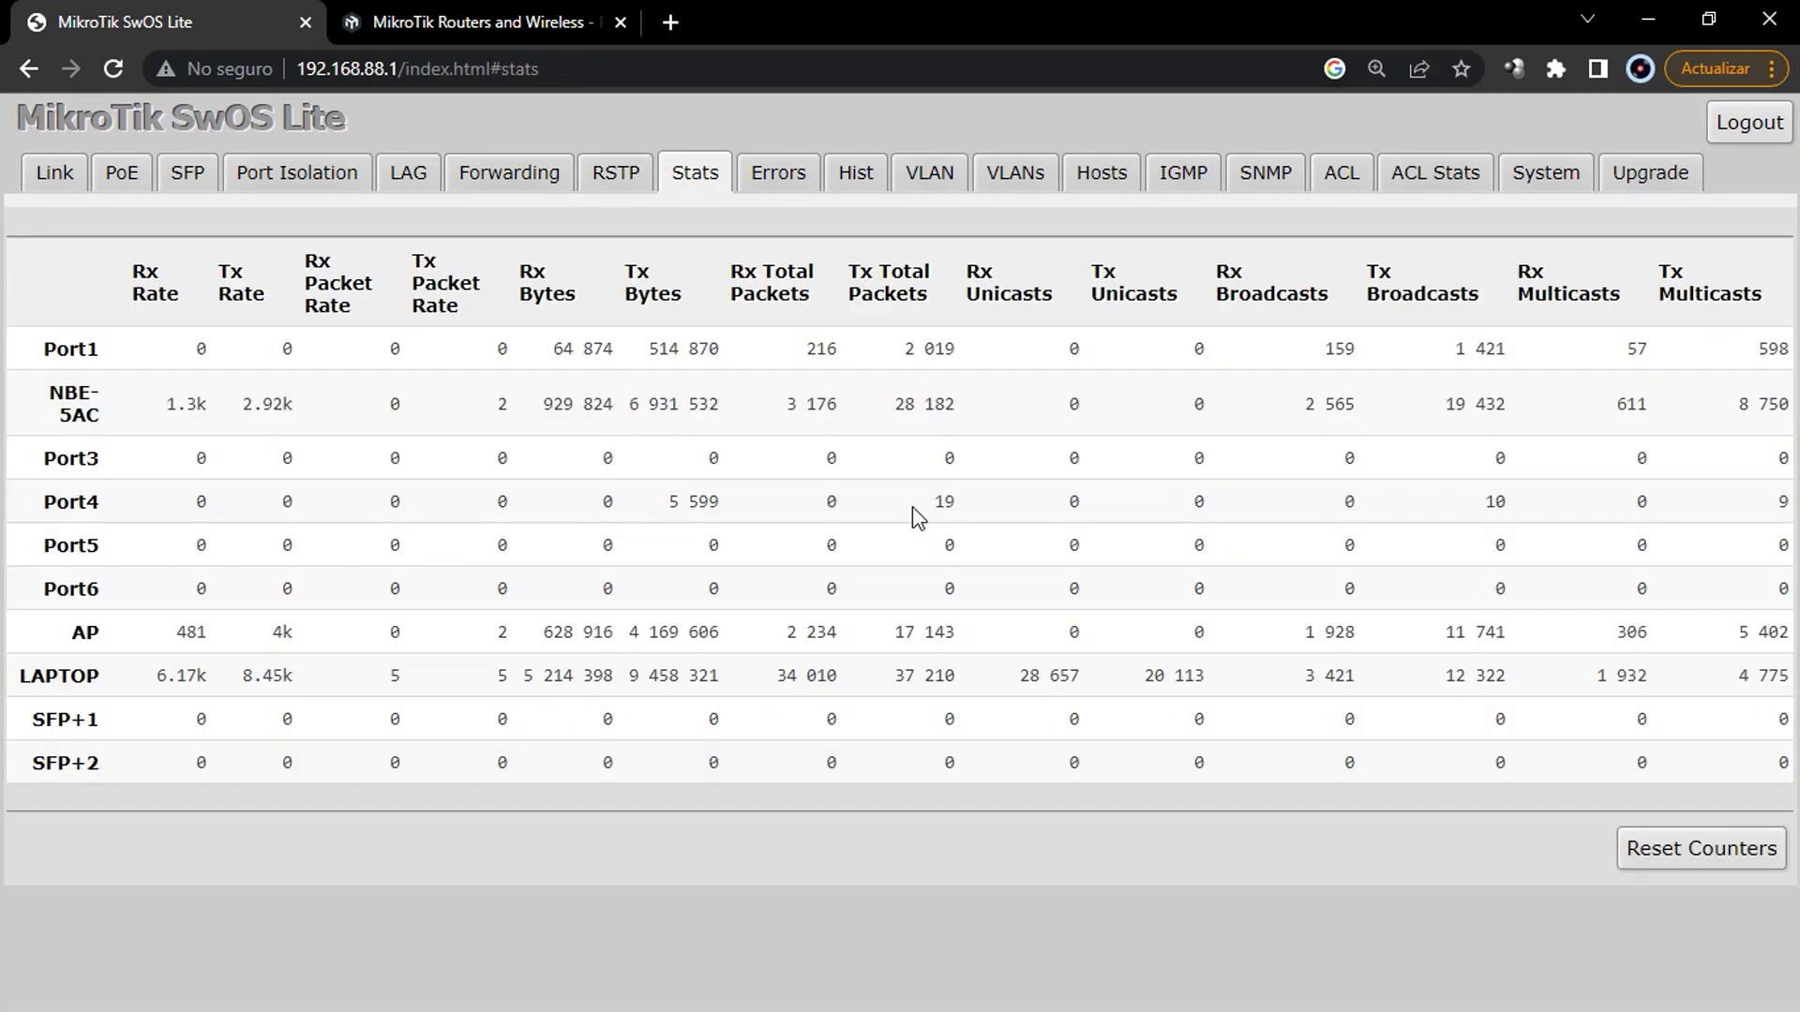
- Review the Errors, VLAN, IGMP, SNMP, ACL and System pages, including the health readings, and minimize the browser window
{"action": "left_click", "coordinate": [781, 181]}
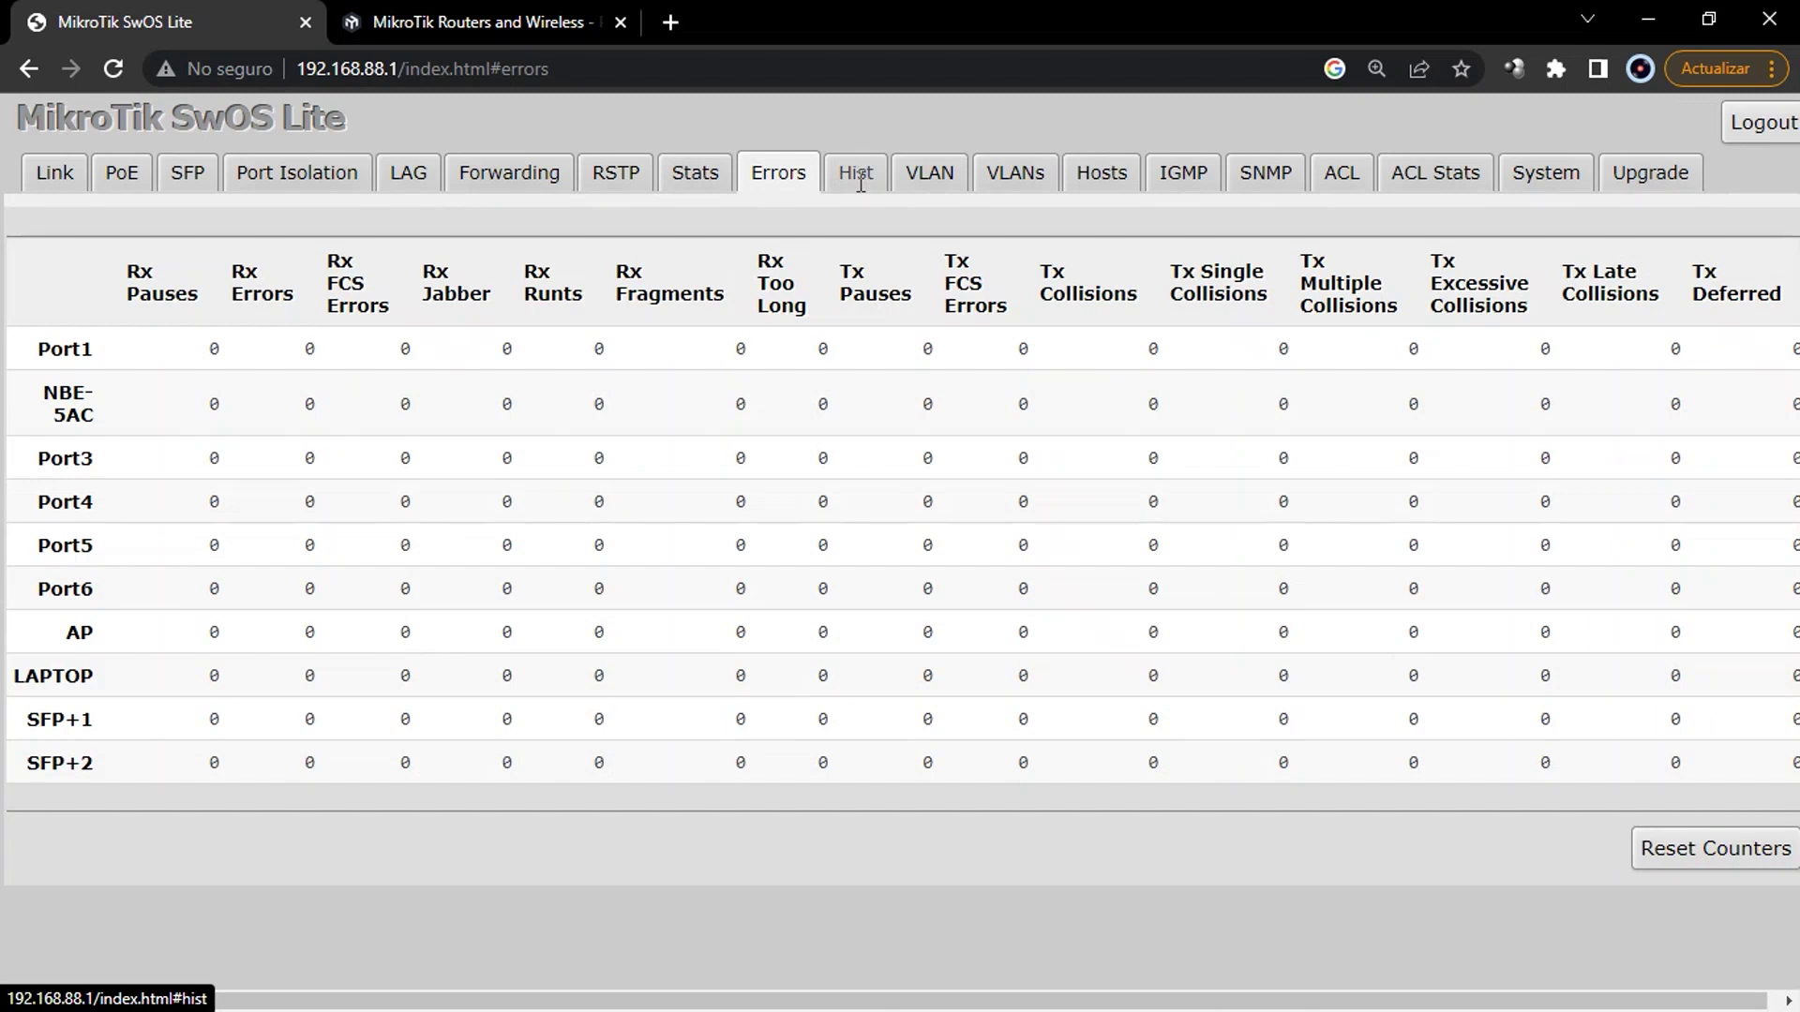
{"action": "left_click", "coordinate": [952, 181]}
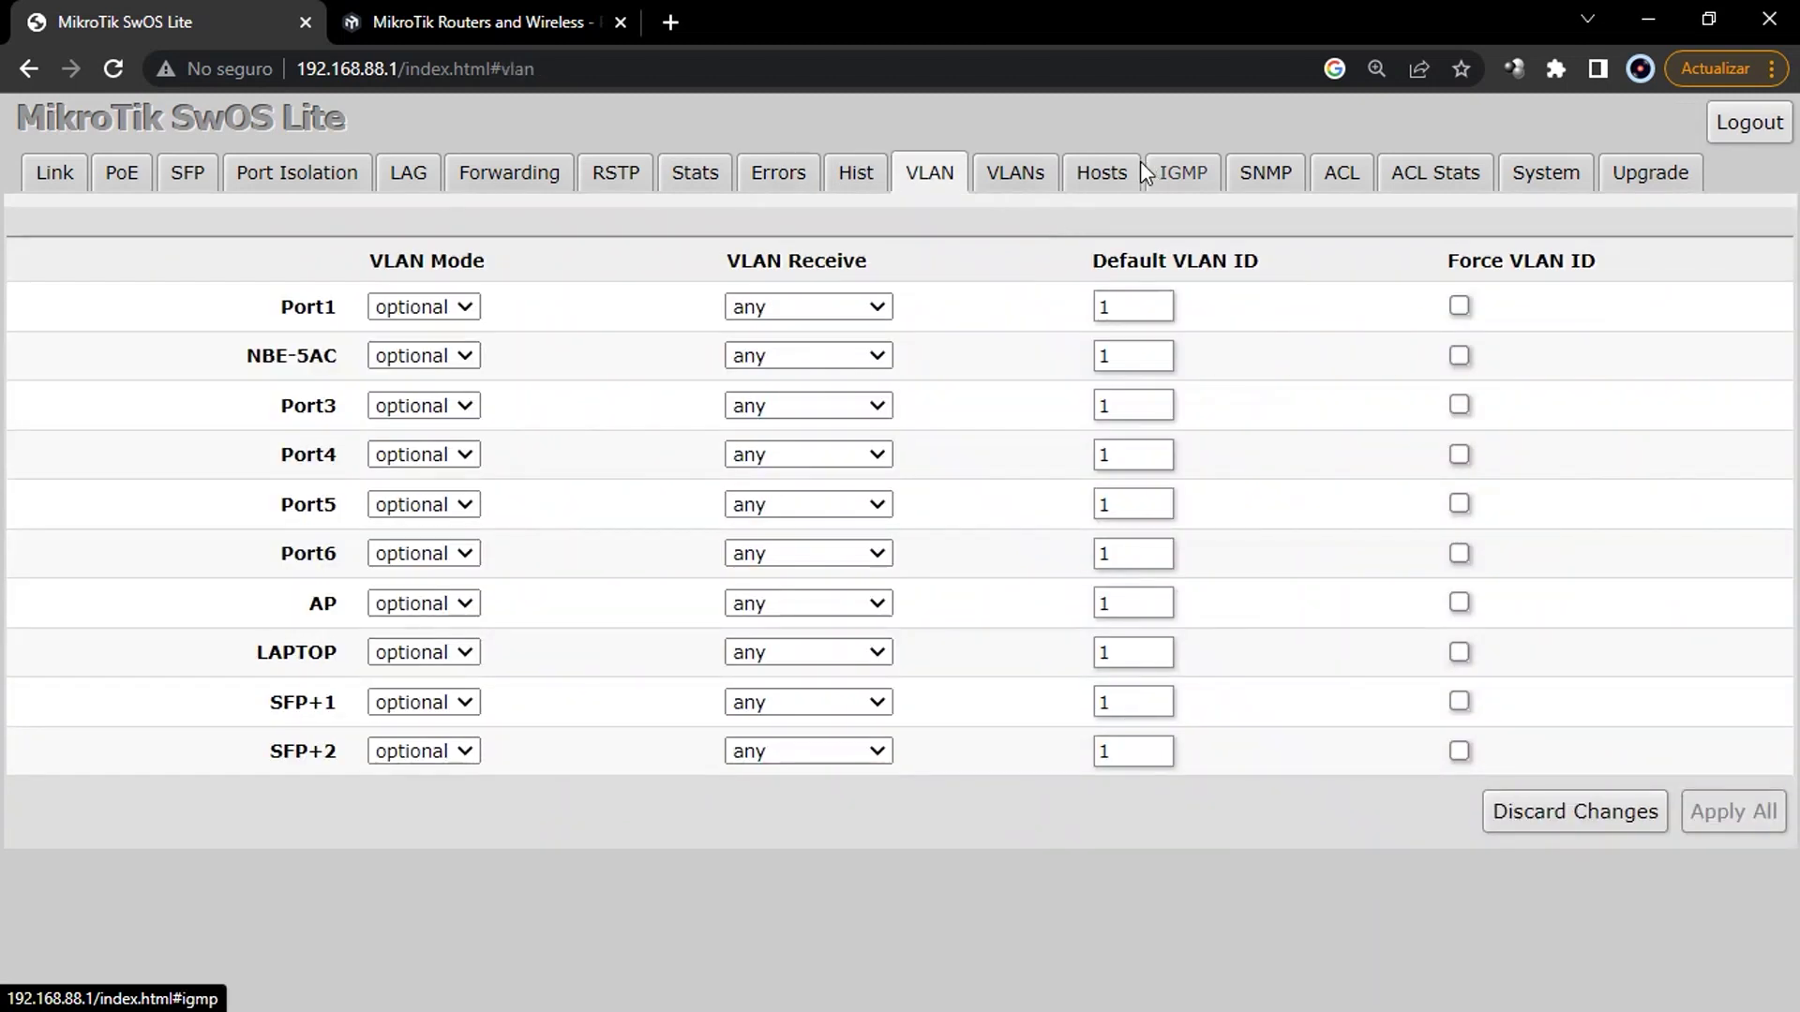
{"action": "left_click", "coordinate": [1215, 182]}
{"action": "left_click", "coordinate": [1287, 169]}
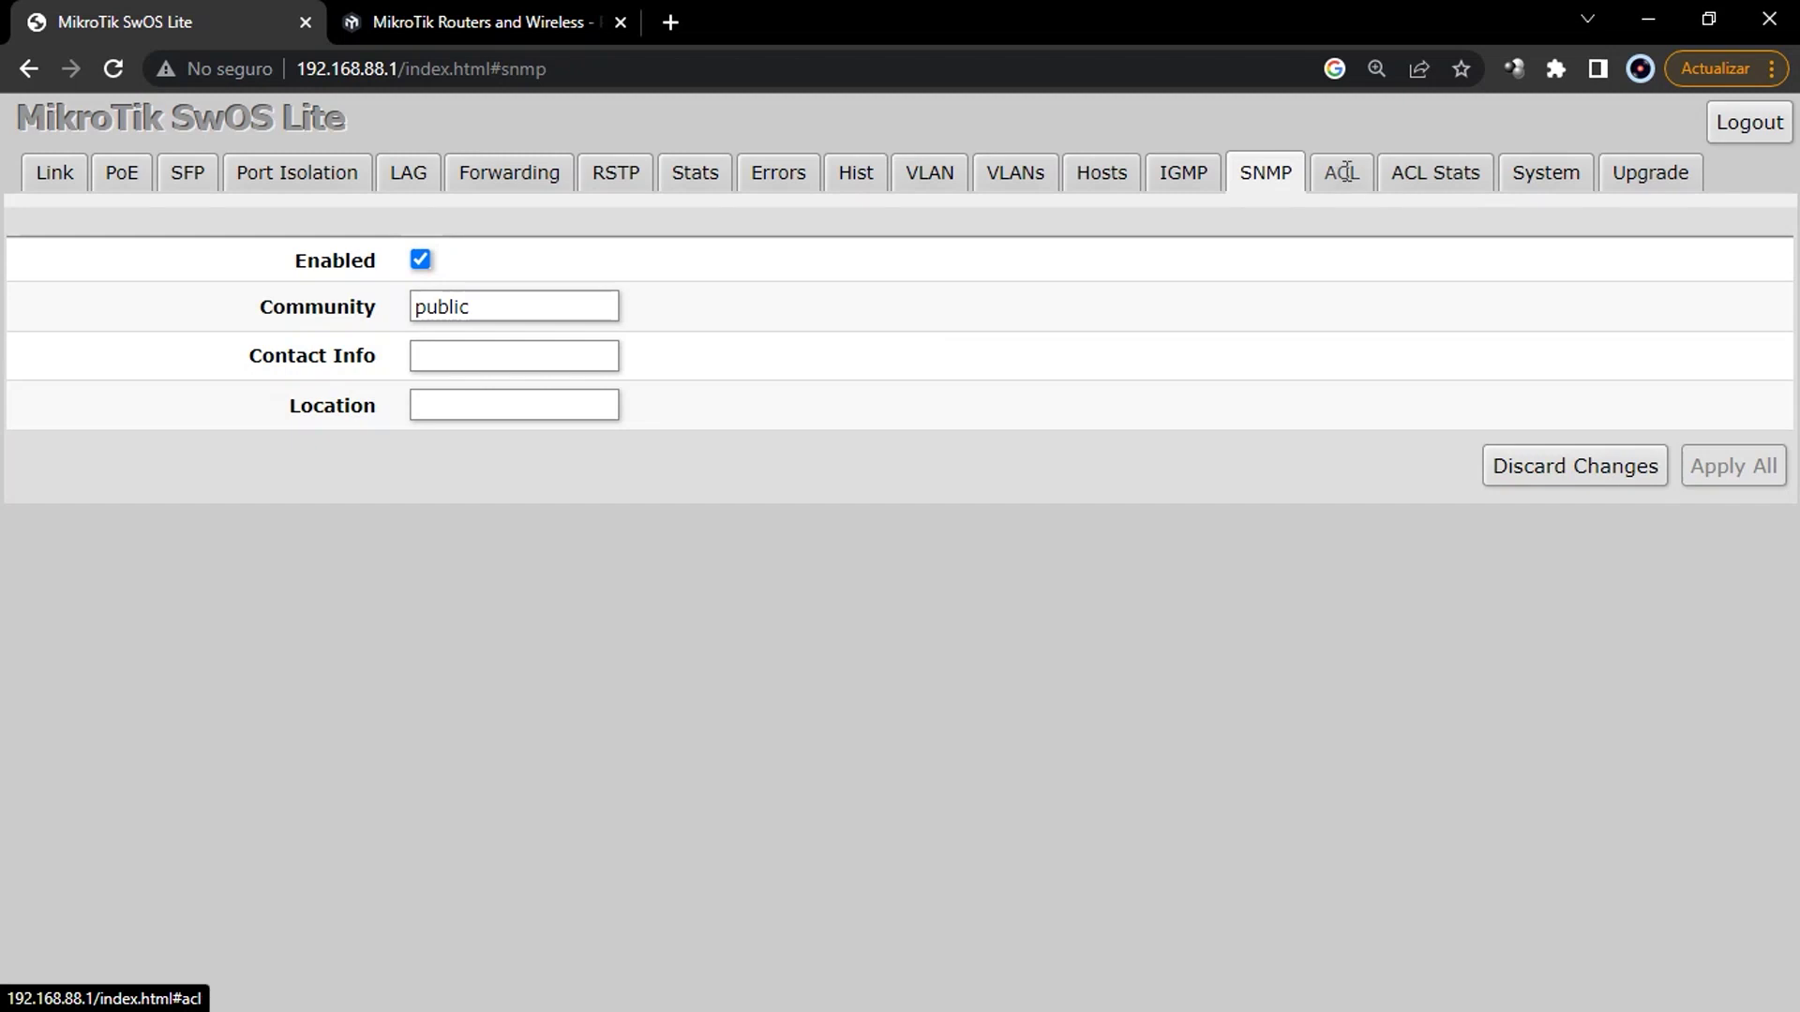
{"action": "left_click", "coordinate": [1344, 173]}
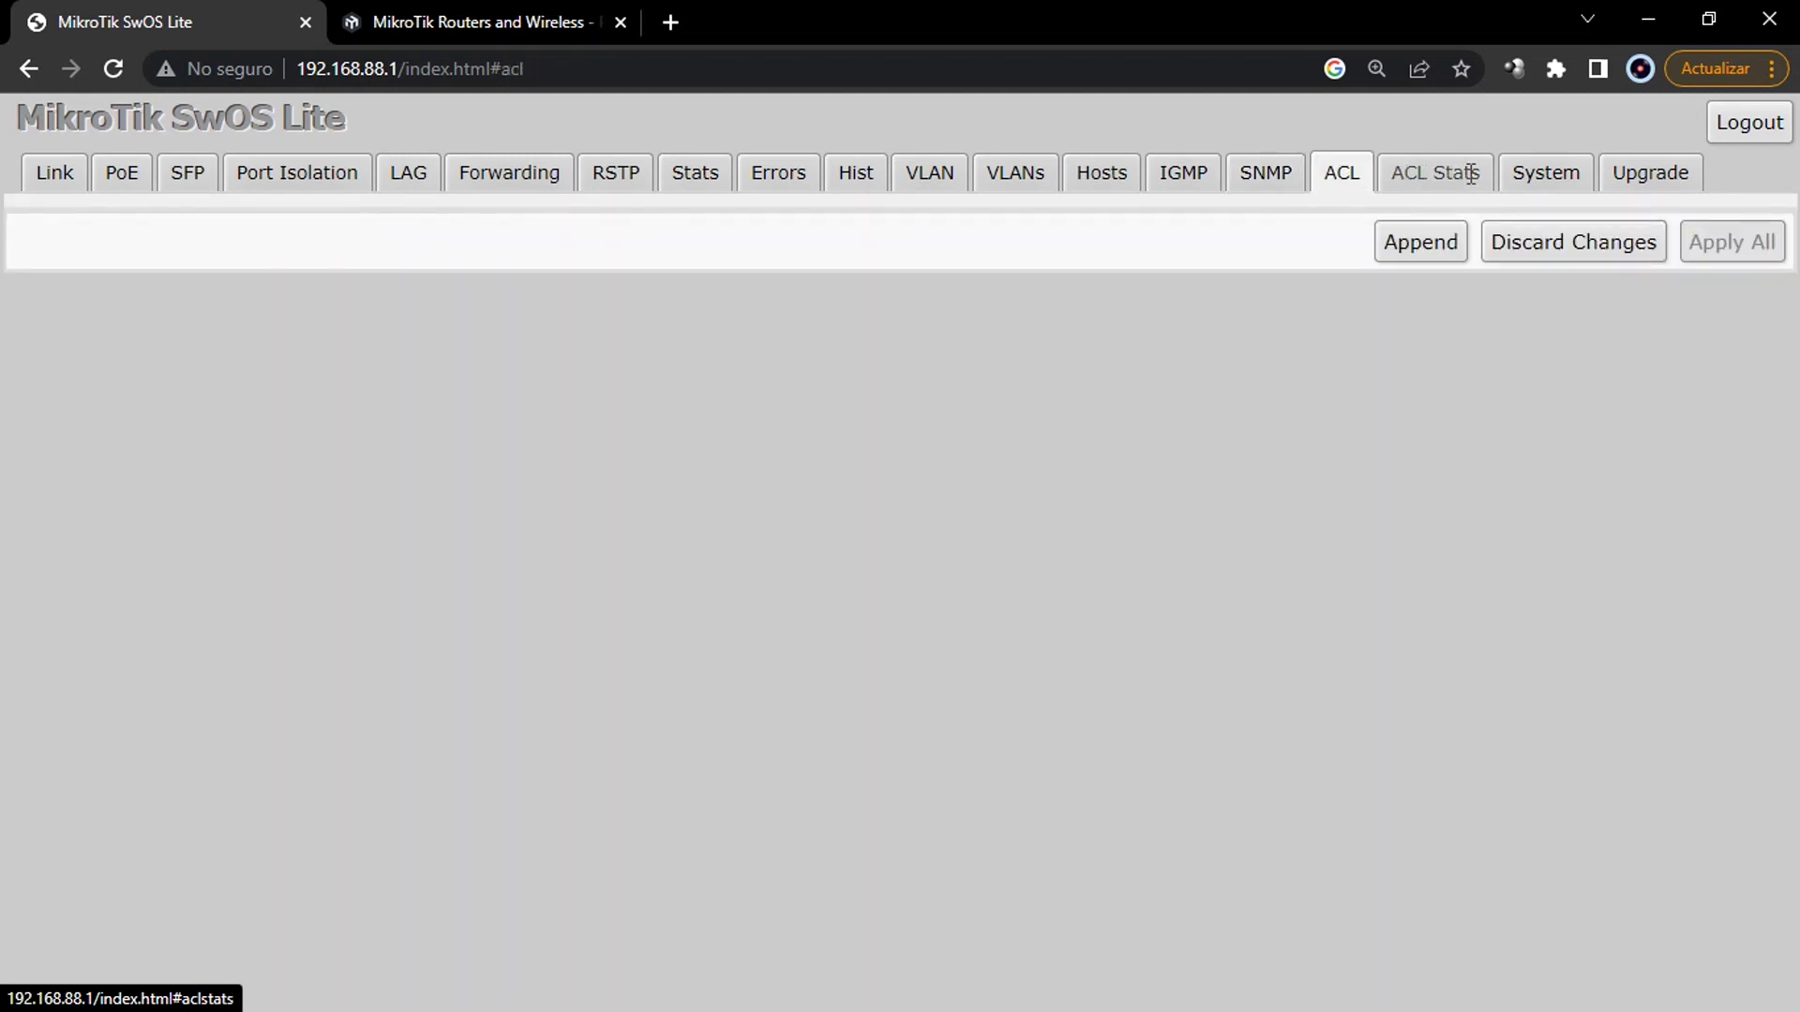
{"action": "left_click", "coordinate": [1571, 178]}
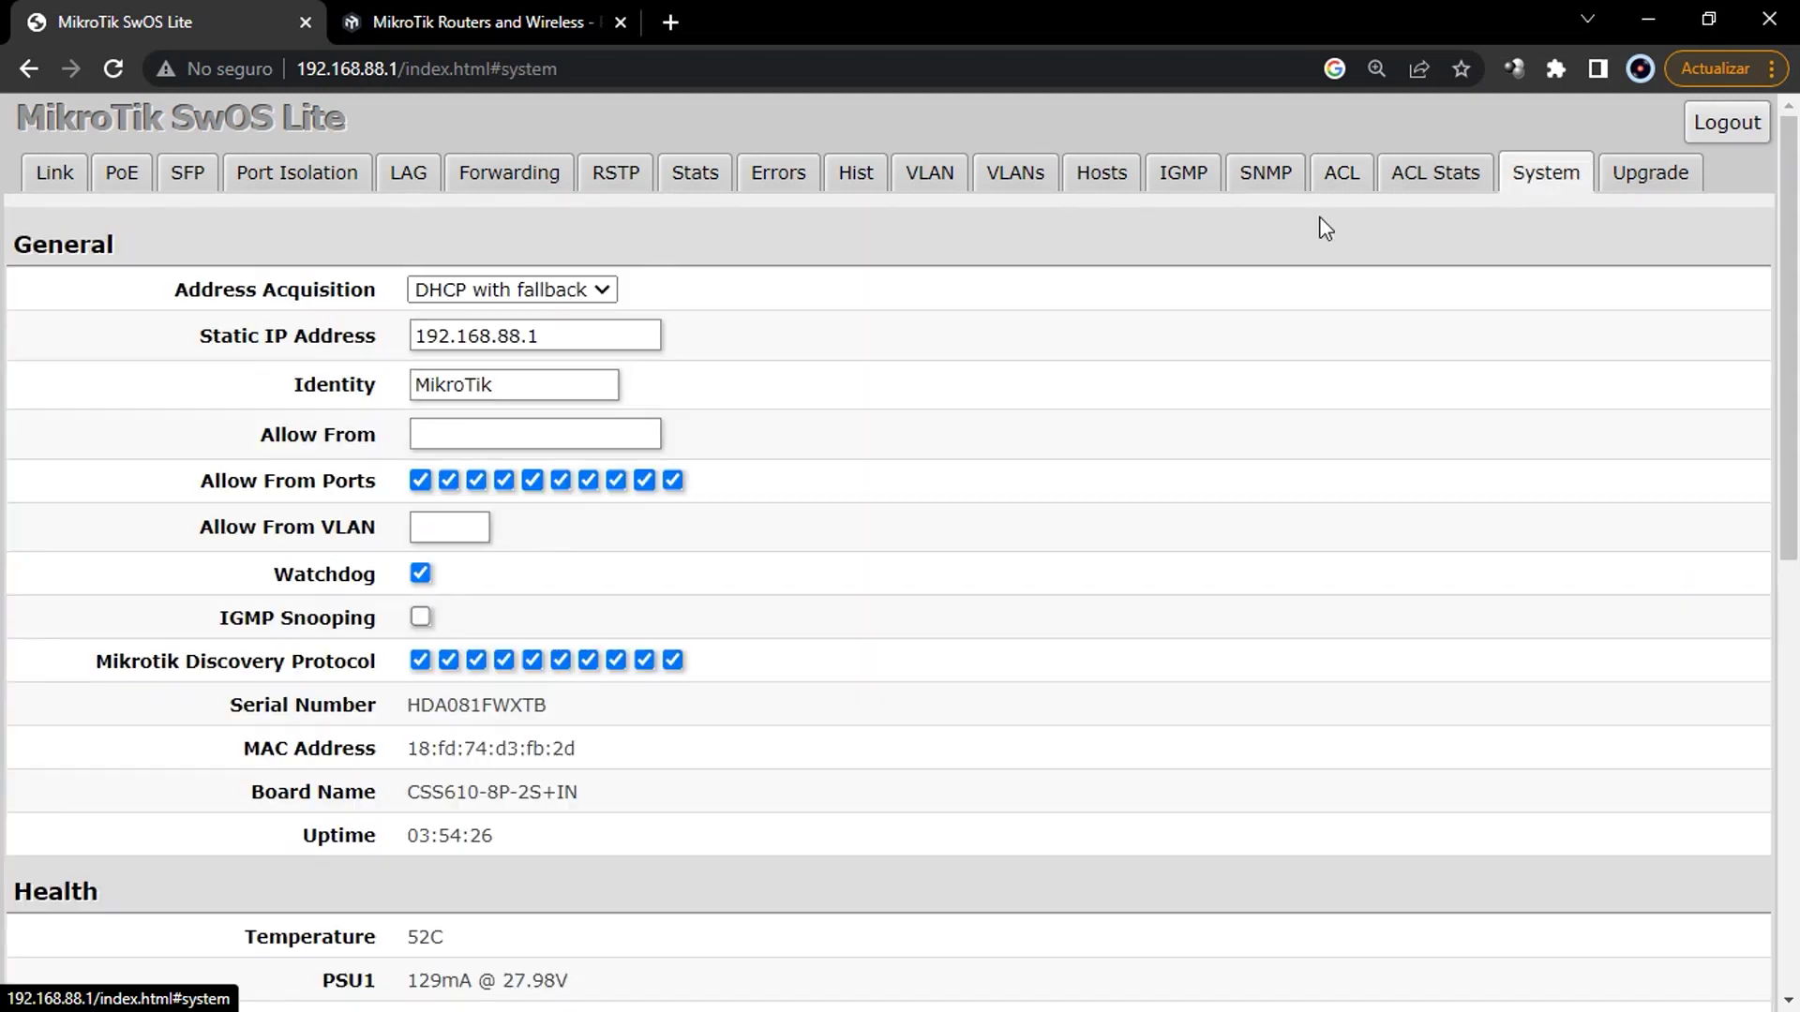
{"action": "scroll", "coordinate": [1447, 261], "scroll_direction": "down", "scroll_amount": 3}
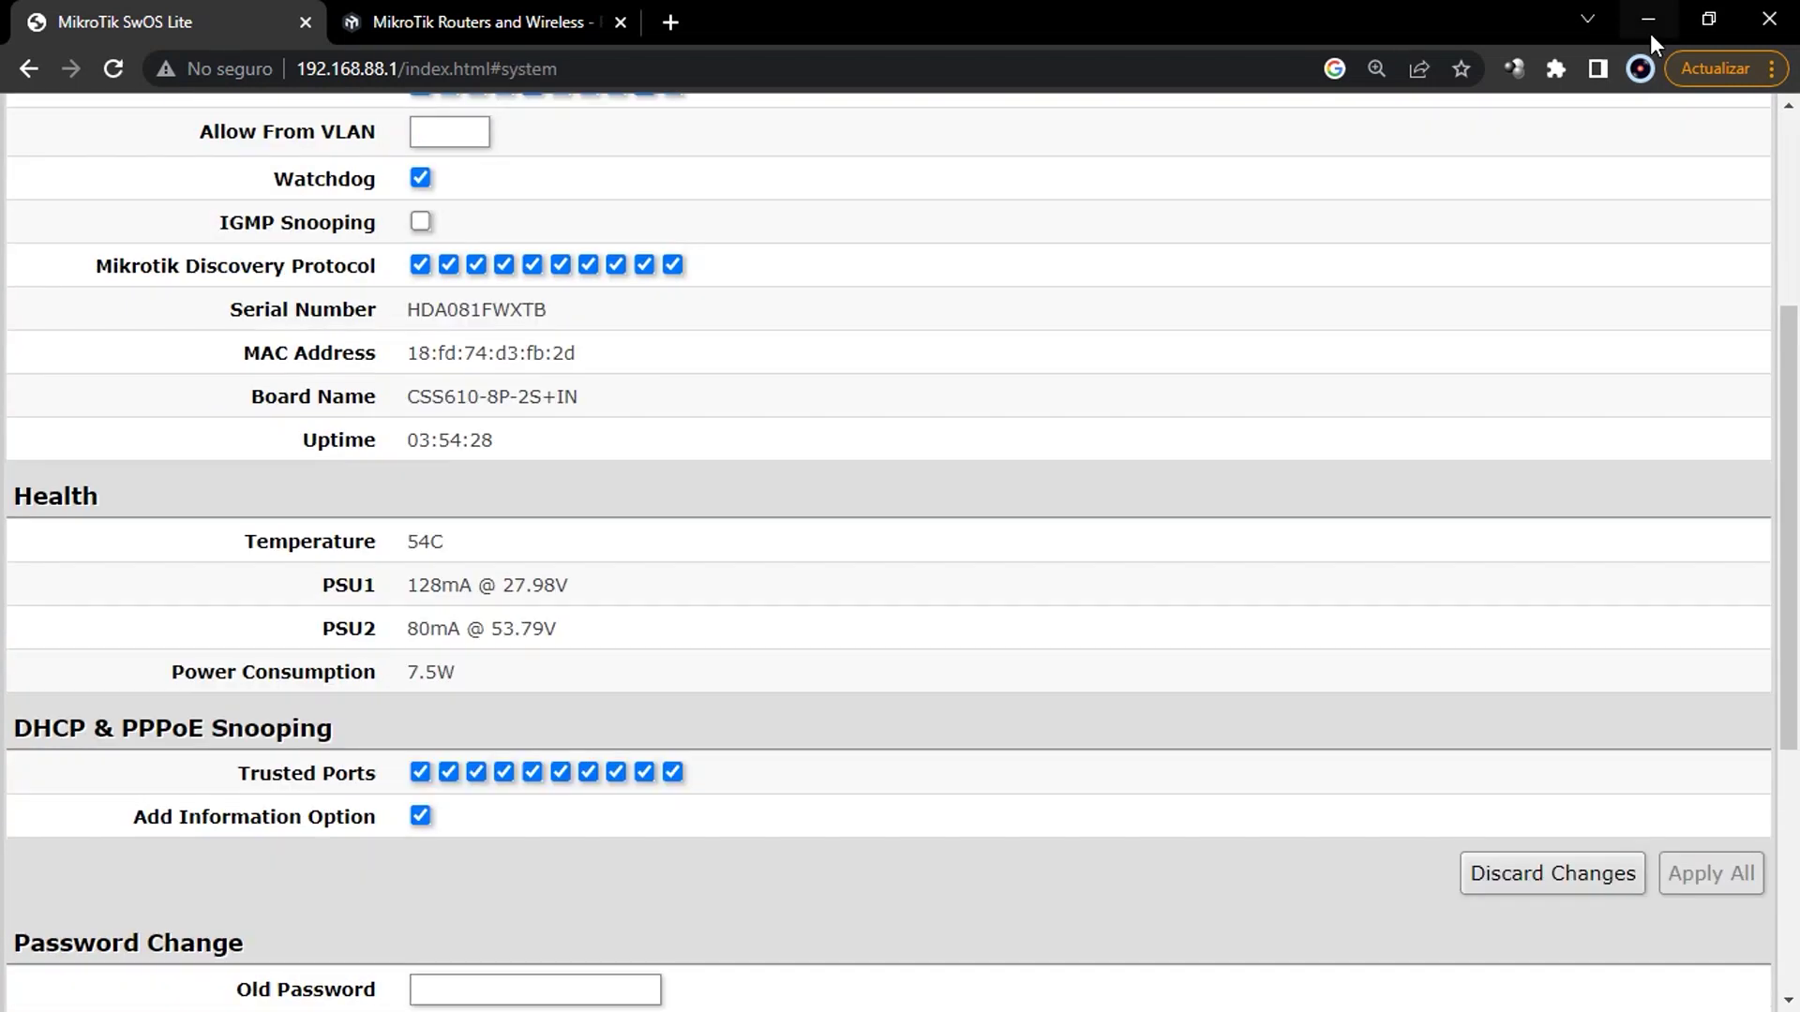
{"action": "left_click", "coordinate": [1648, 21]}
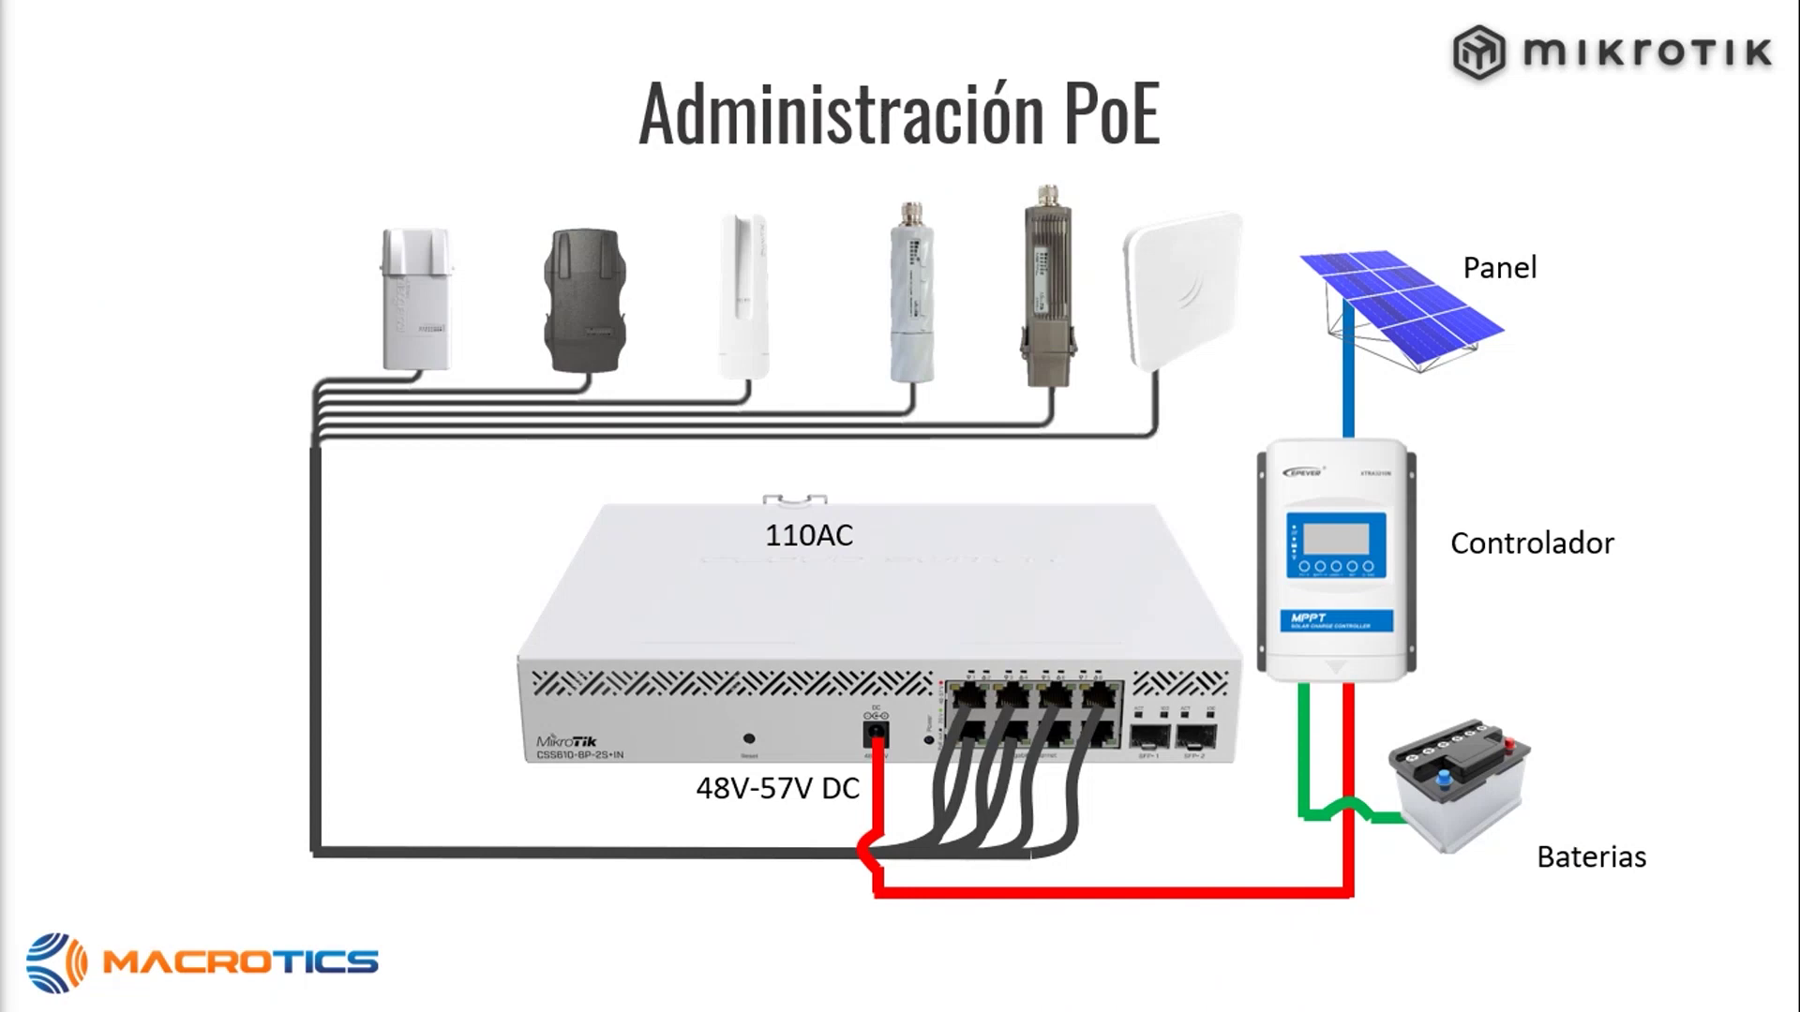